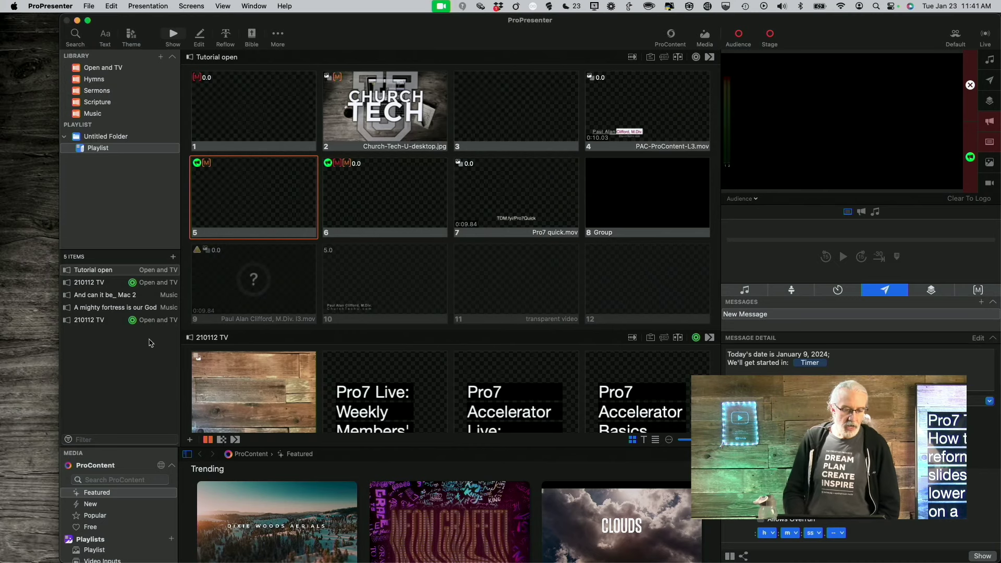
Step: Put slide 3 of 'And can it be_ Mac 2' live over the Gradient Flow Vibes background
left_click(115, 296)
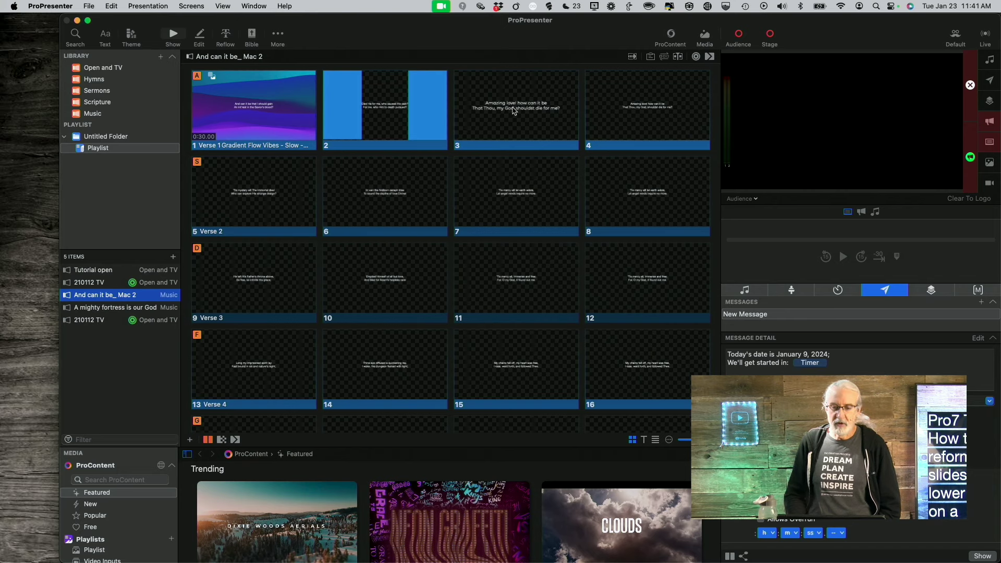
left_click(513, 111)
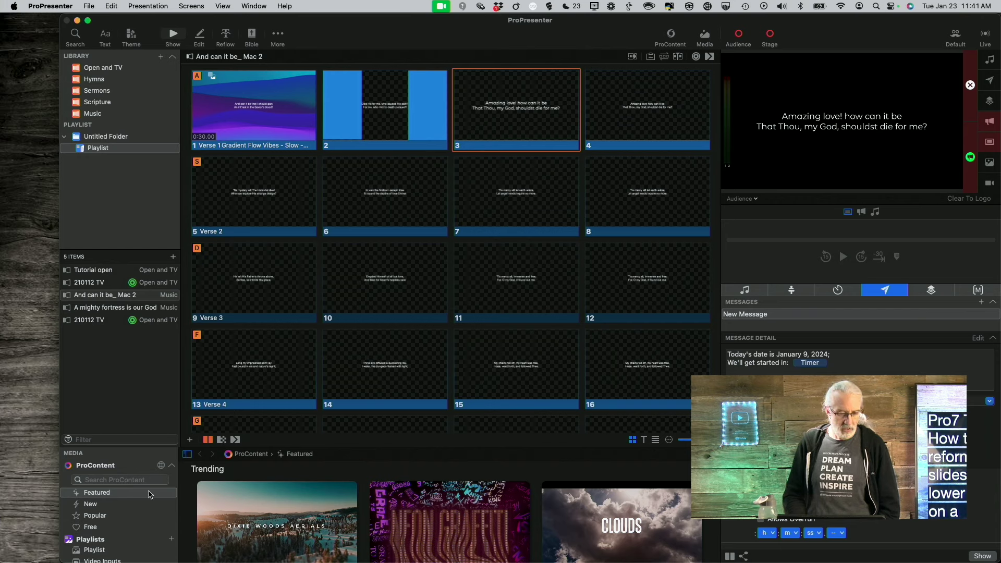
left_click(95, 550)
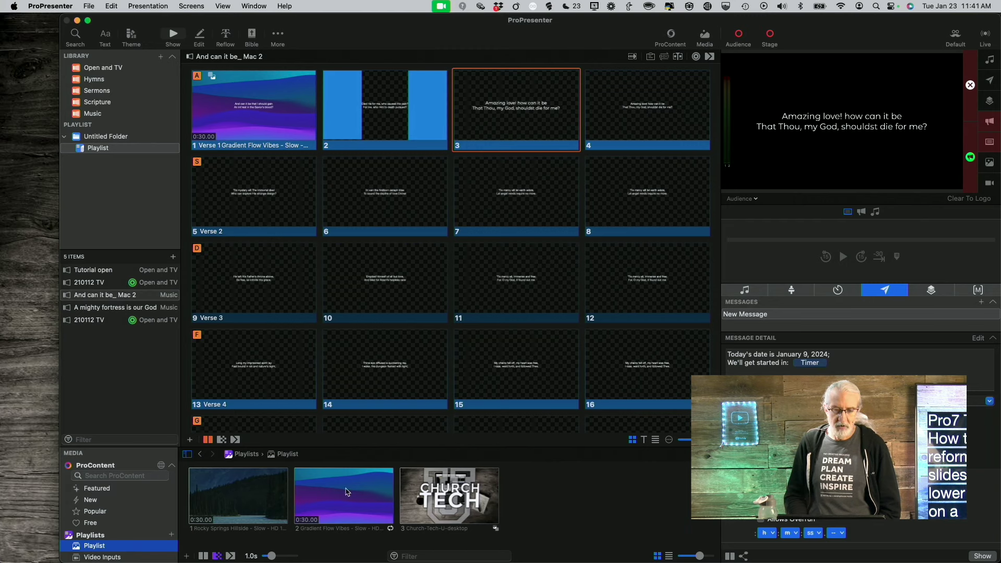
left_click(347, 492)
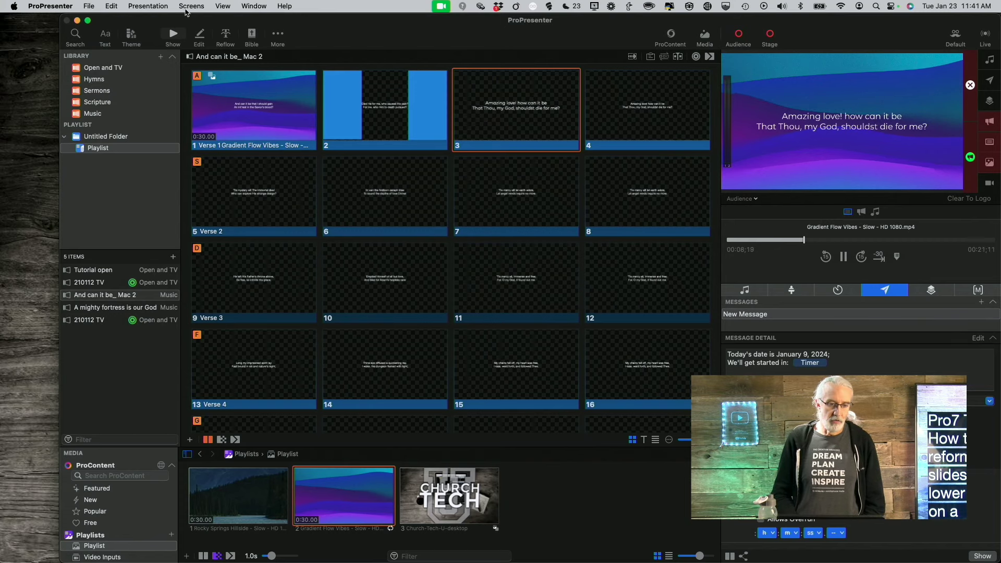
left_click(189, 5)
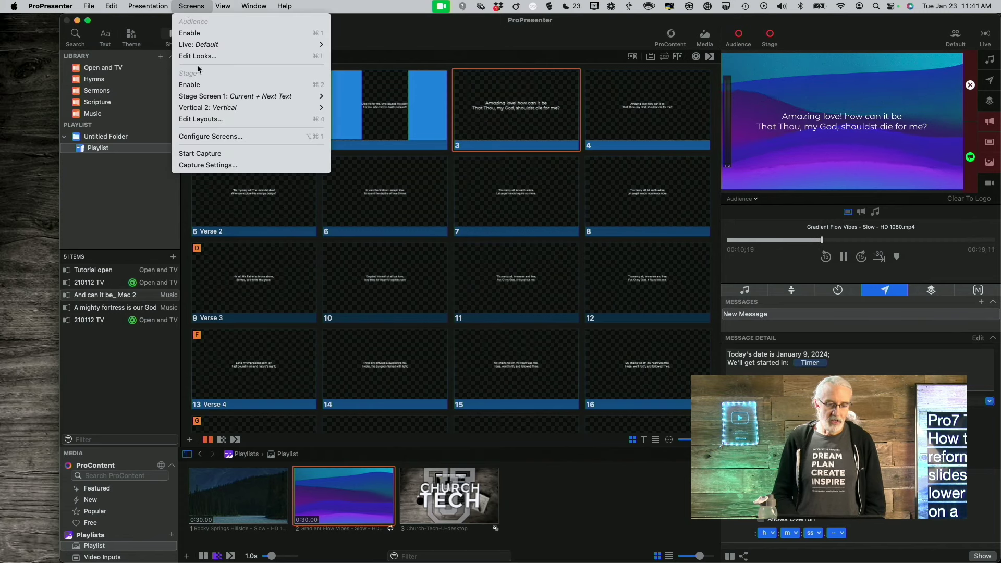
Step: Open Screens > Configure Screens and view the Alpha screen's output settings
mouse_move(200, 105)
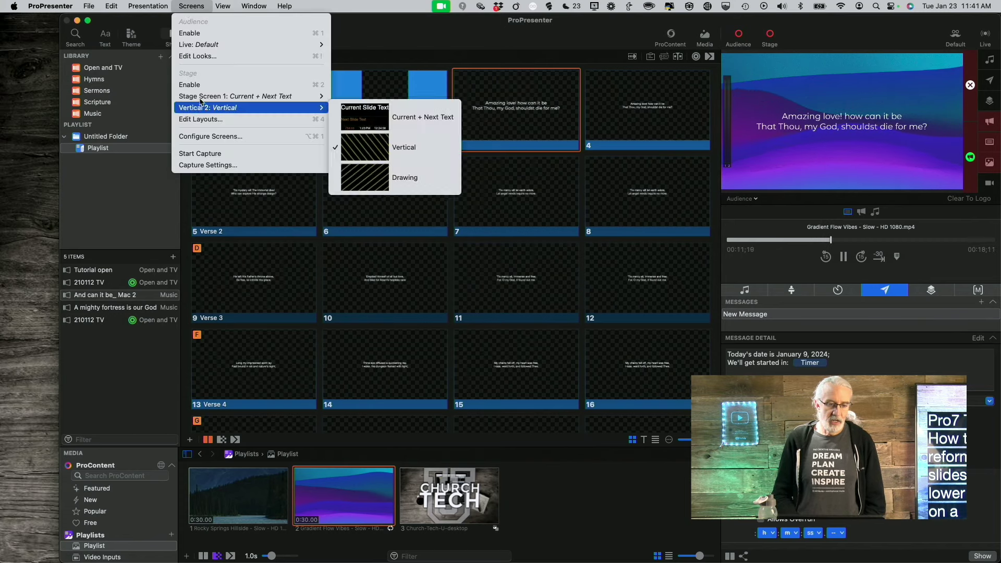
left_click(193, 137)
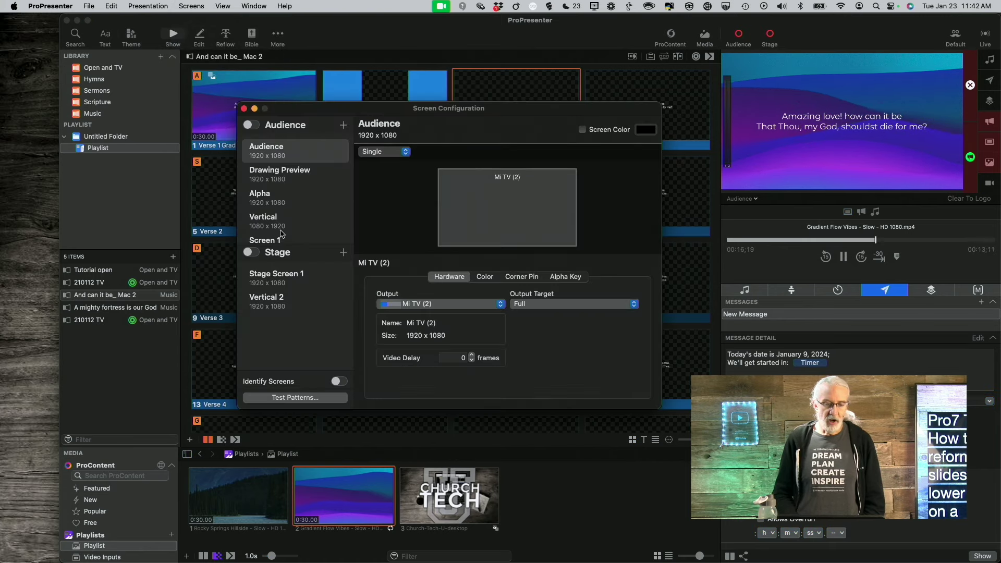
scroll(286, 207, "down", 1)
scroll(286, 207, "down", 1)
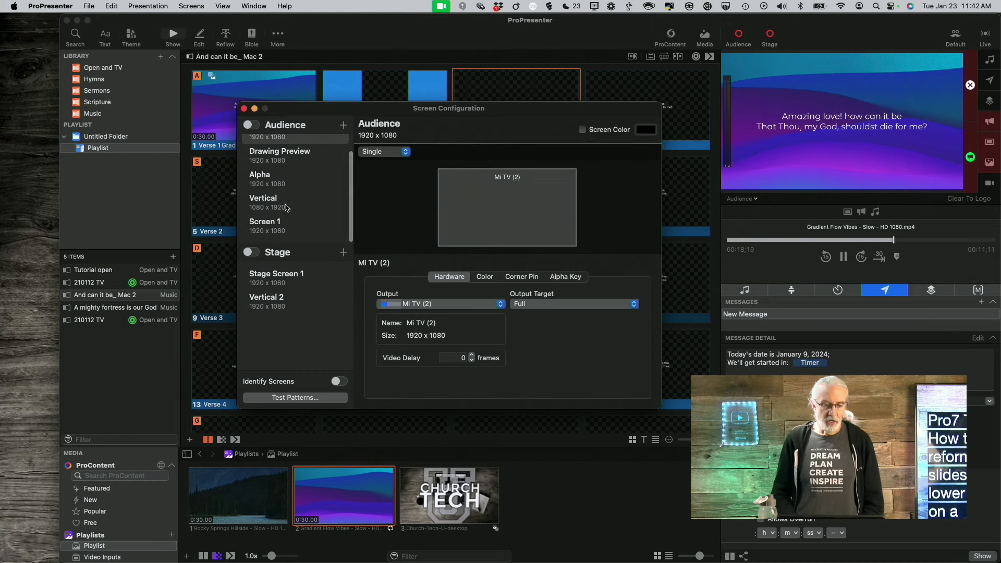
scroll(286, 208, "up", 1)
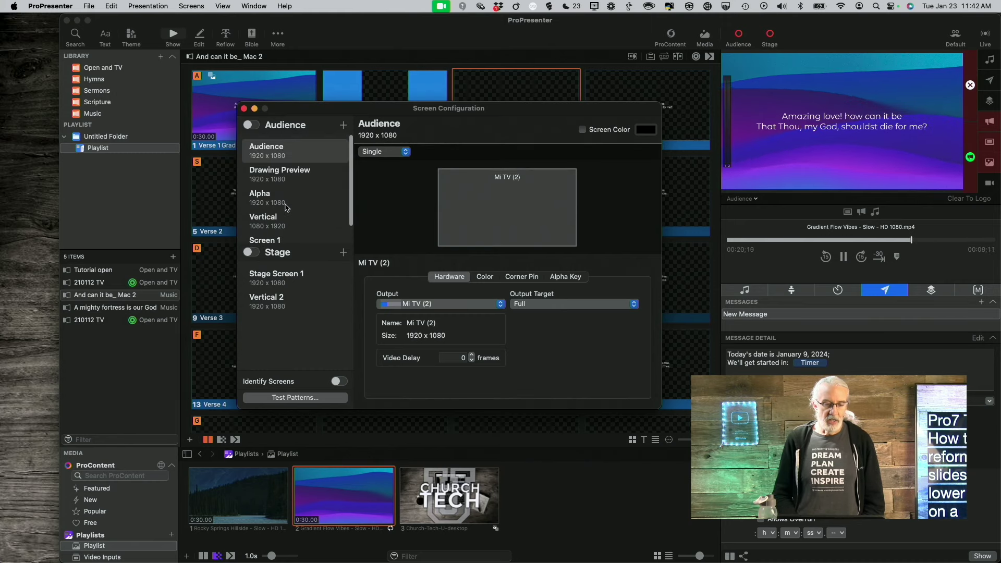
scroll(286, 208, "down", 1)
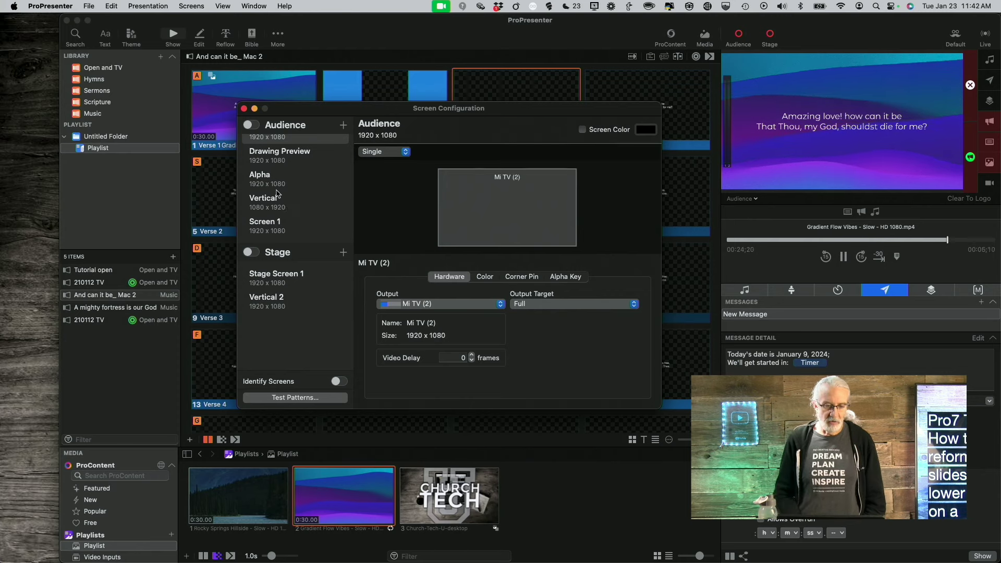
left_click(276, 179)
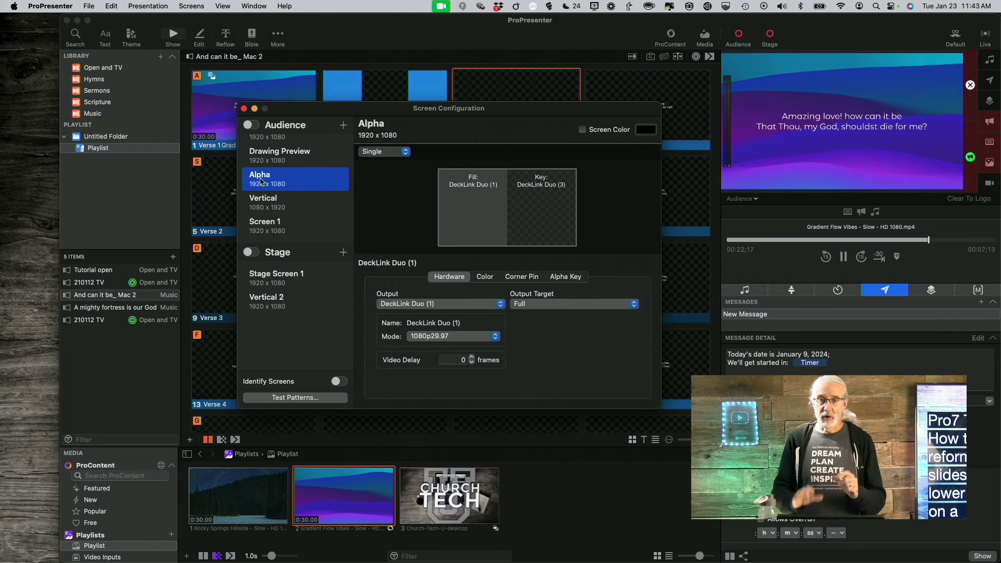
Step: Compare the Audience screen's outputs with Alpha's fill and key DeckLink Duo outputs, then close
scroll(261, 181, "up", 2)
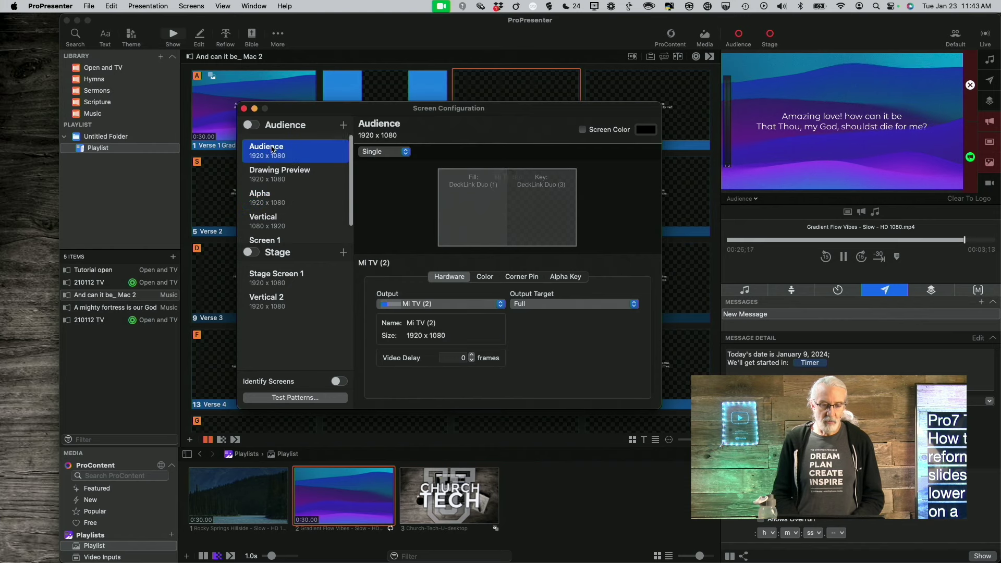
left_click(272, 148)
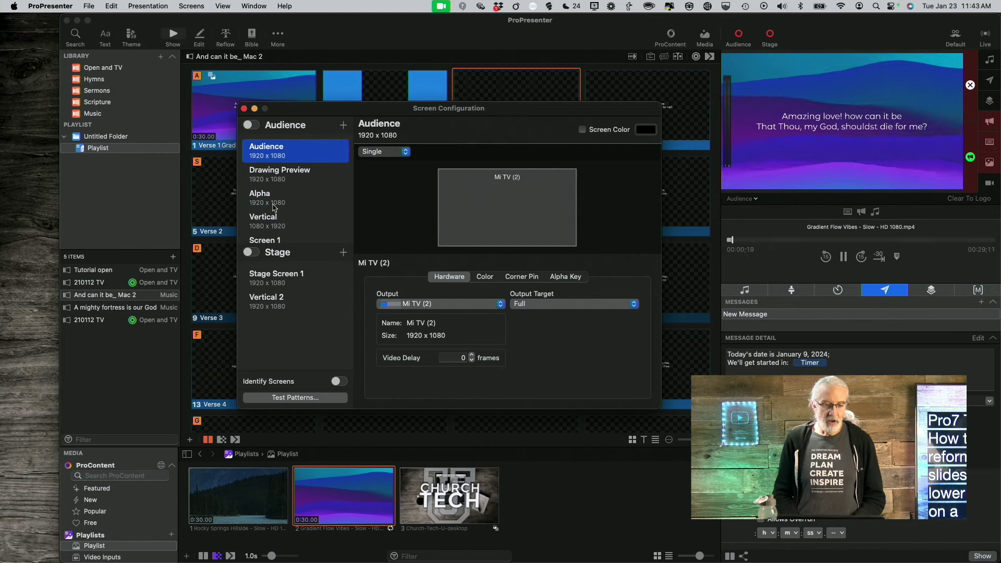
left_click(277, 202)
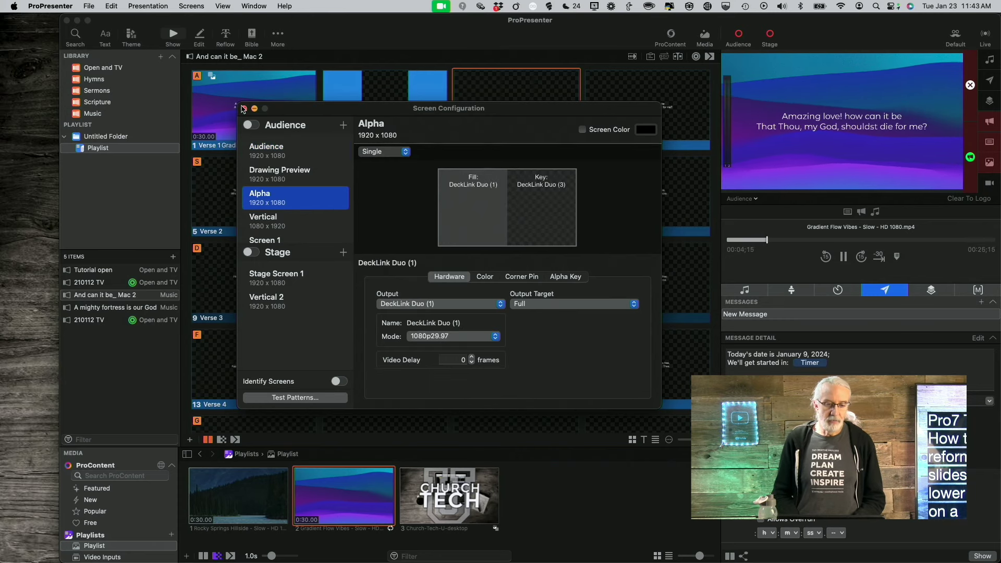
left_click(242, 108)
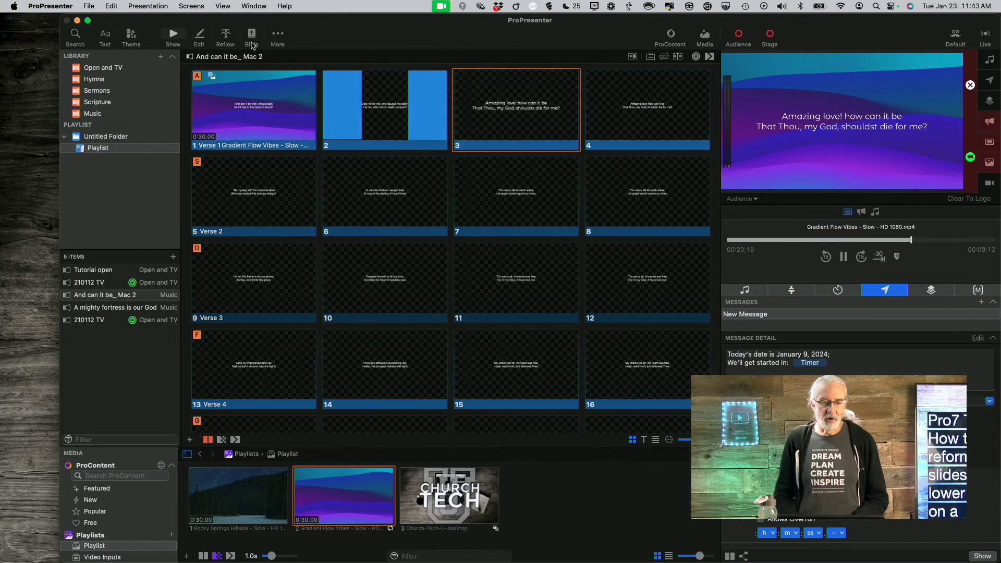
Step: Create a new theme named 'Lower third lyrics' in the Theme Editor
left_click(278, 36)
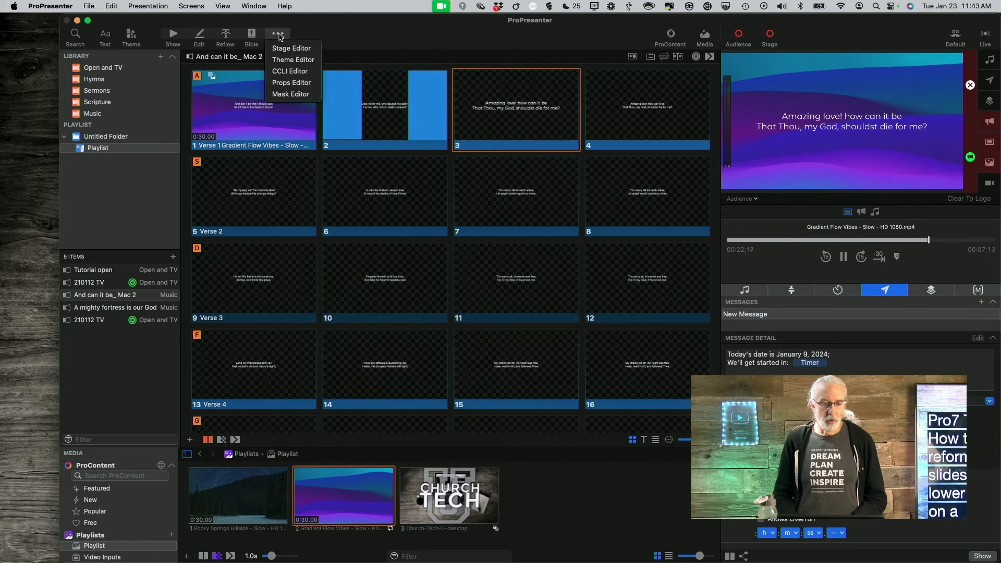
left_click(285, 61)
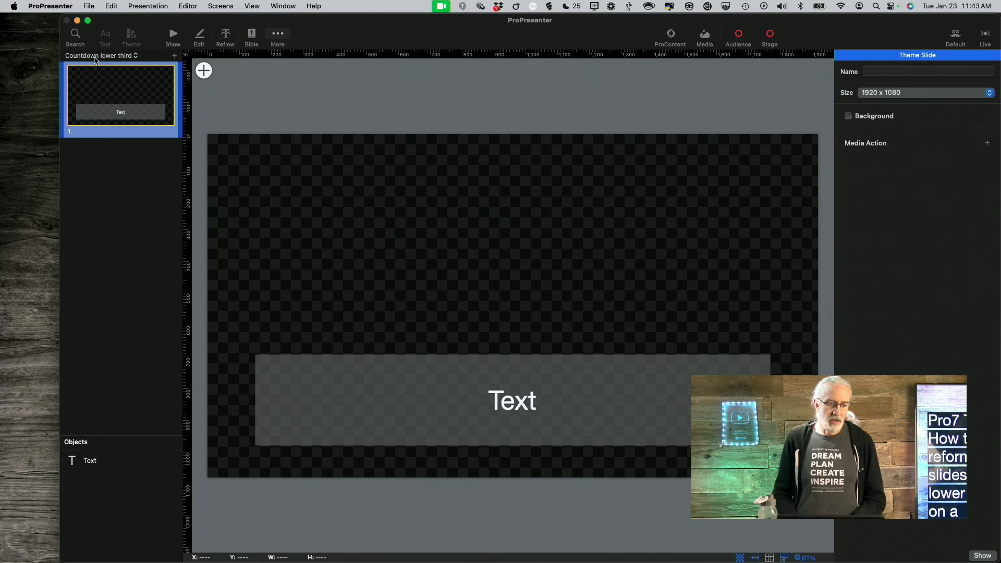
left_click(136, 56)
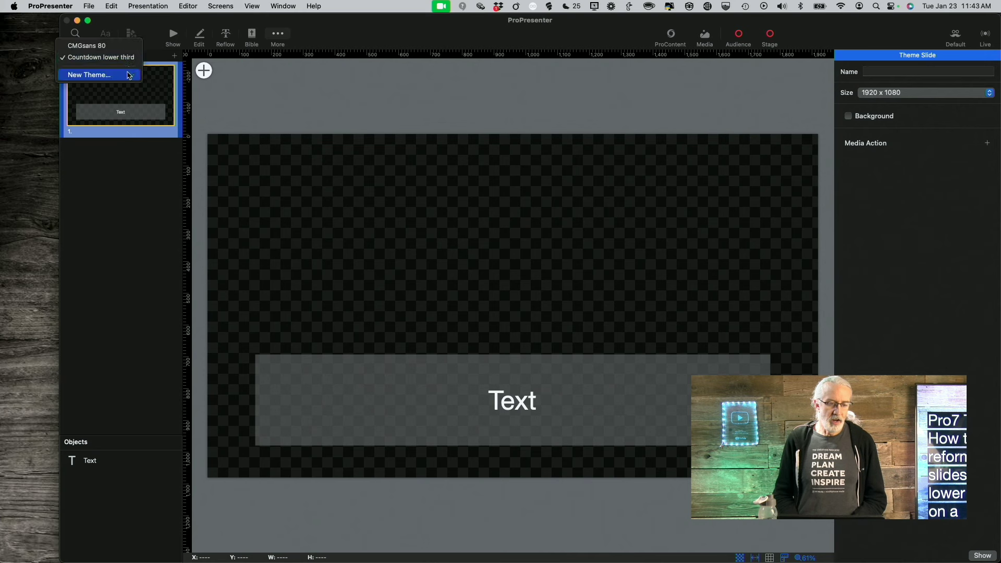
left_click(128, 76)
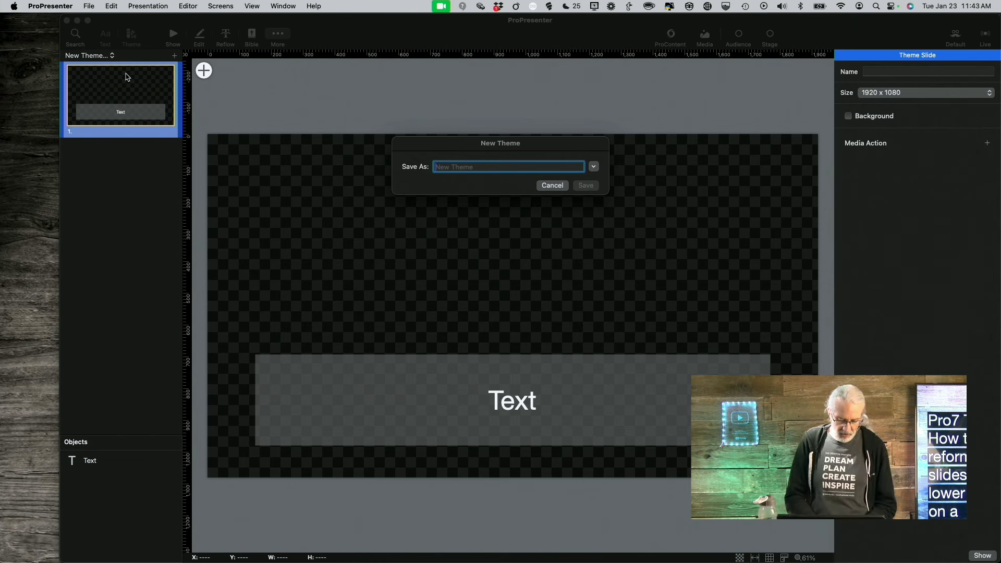
type("Lower third lyrics")
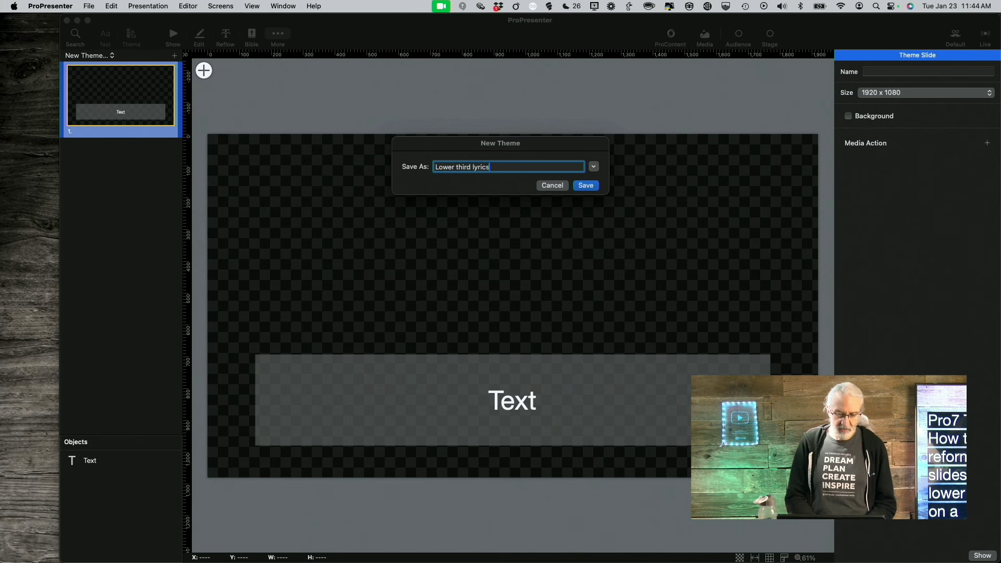
key("Return")
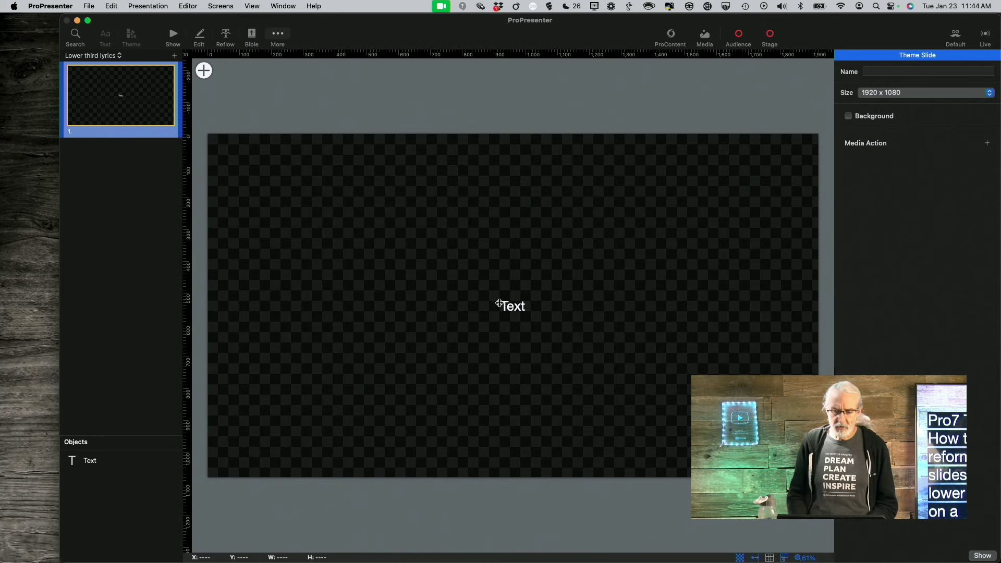
Step: Shrink the Text box into a 1620 × 268 bar along the slide bottom and enable its fill
left_click(505, 303)
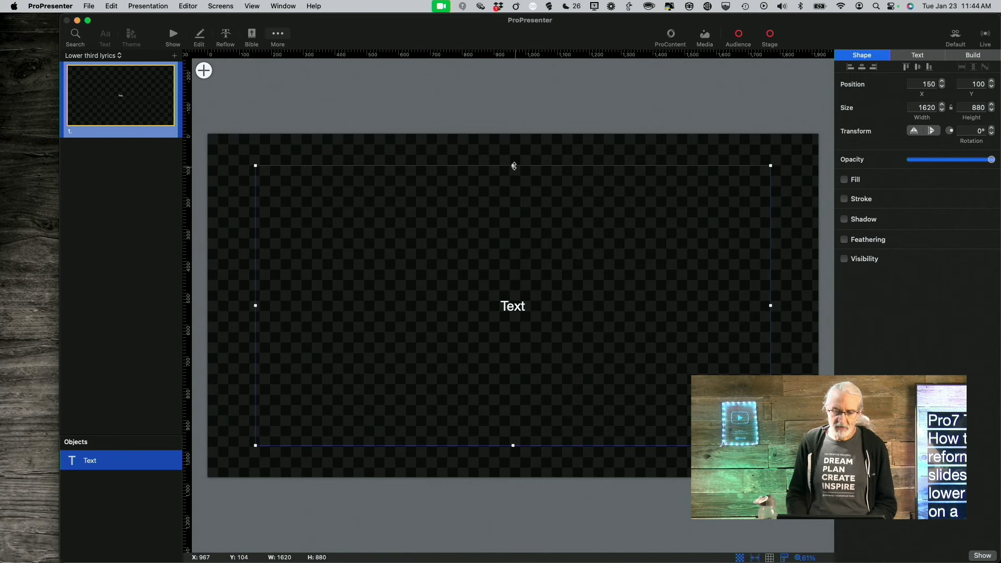
left_click_drag(513, 165, 513, 360)
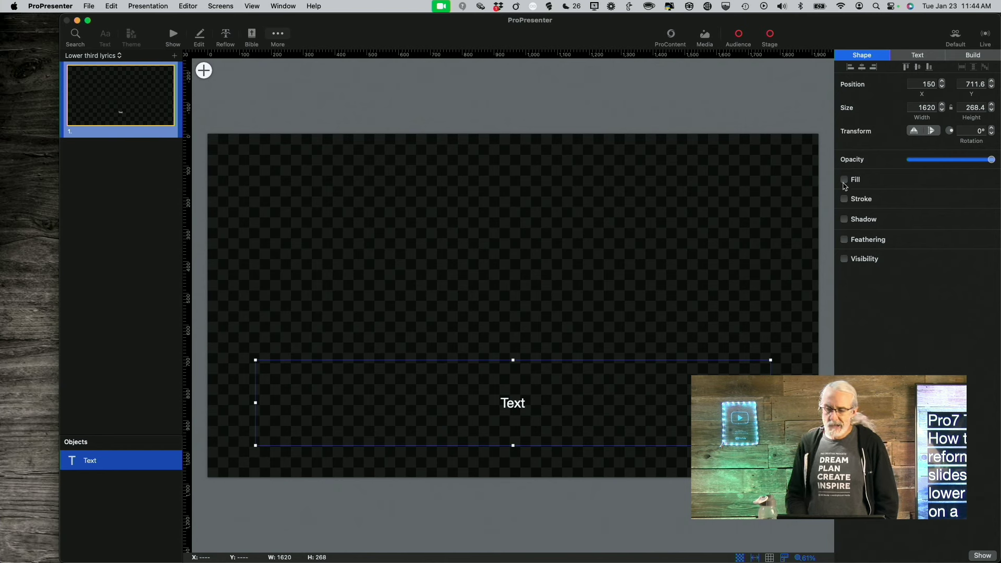
left_click(844, 180)
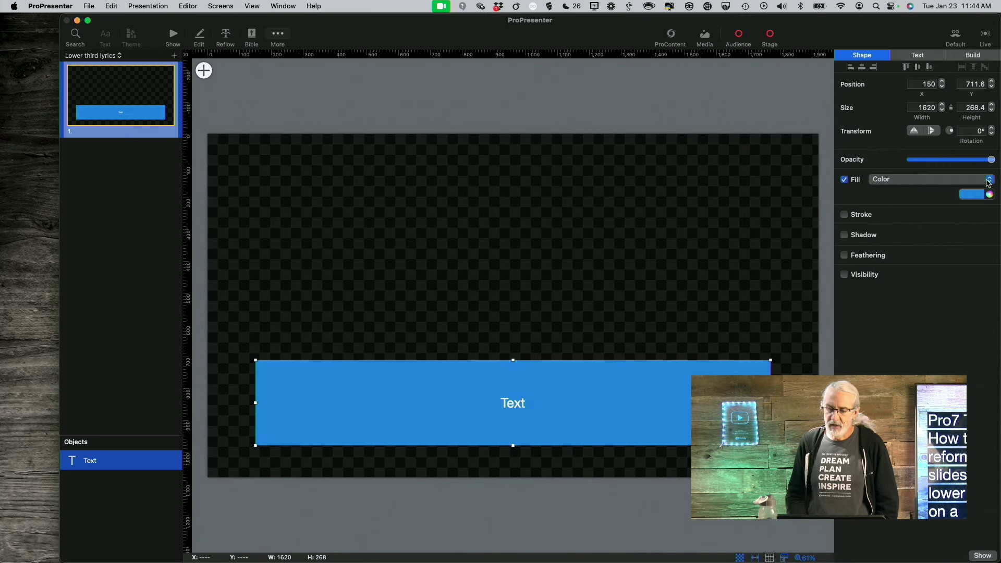
Step: Fill the bar with the Gradient Flow Vibes - Slow - HD 1080.mp4 video, set to Scale to Fill
left_click(986, 181)
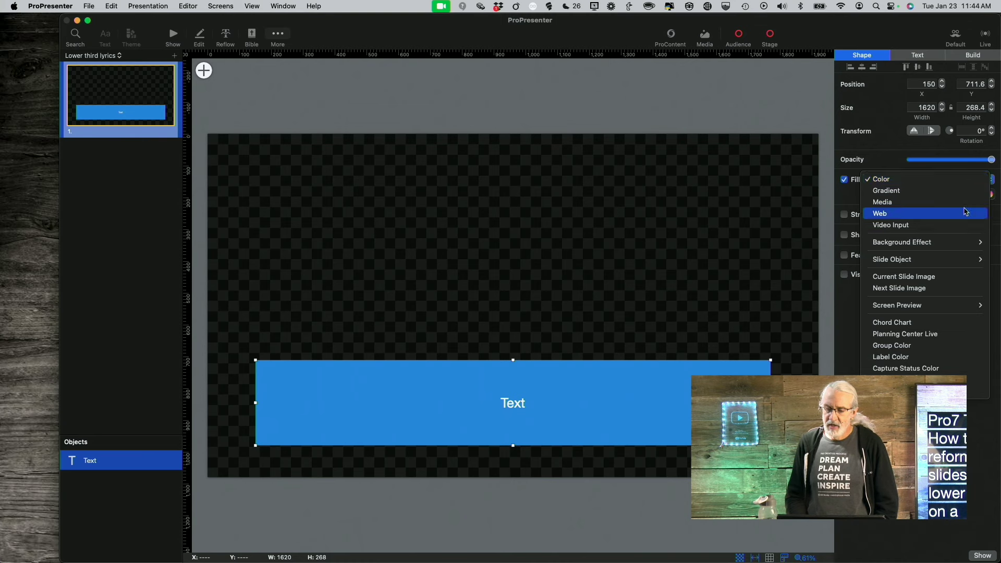
mouse_move(953, 260)
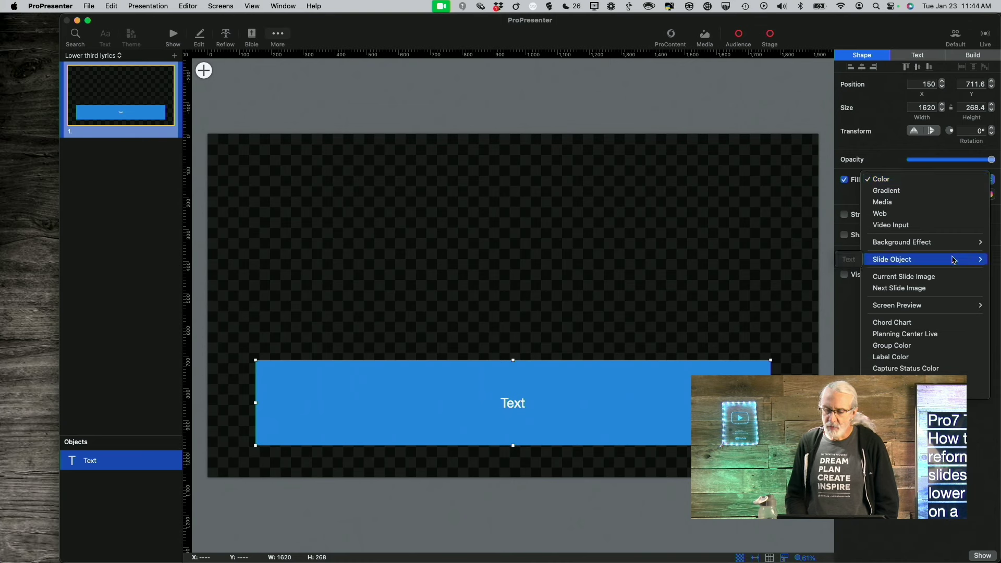
mouse_move(957, 243)
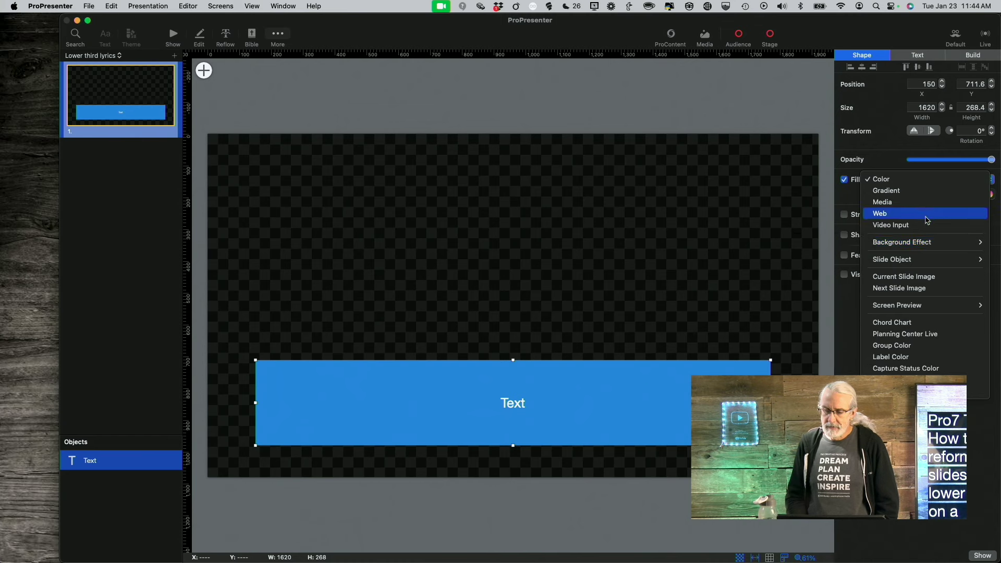
key("Escape")
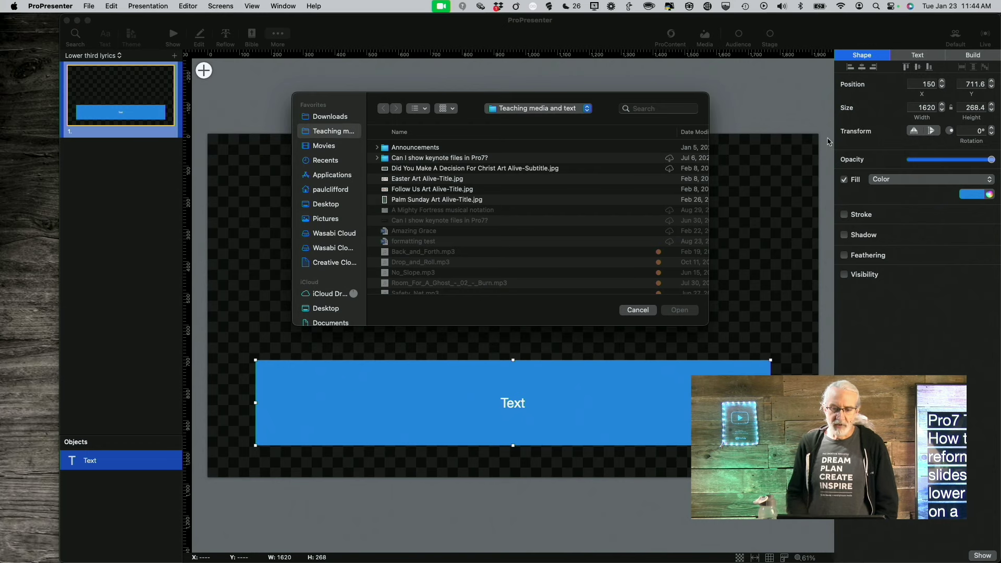
scroll(504, 213, "down", 10)
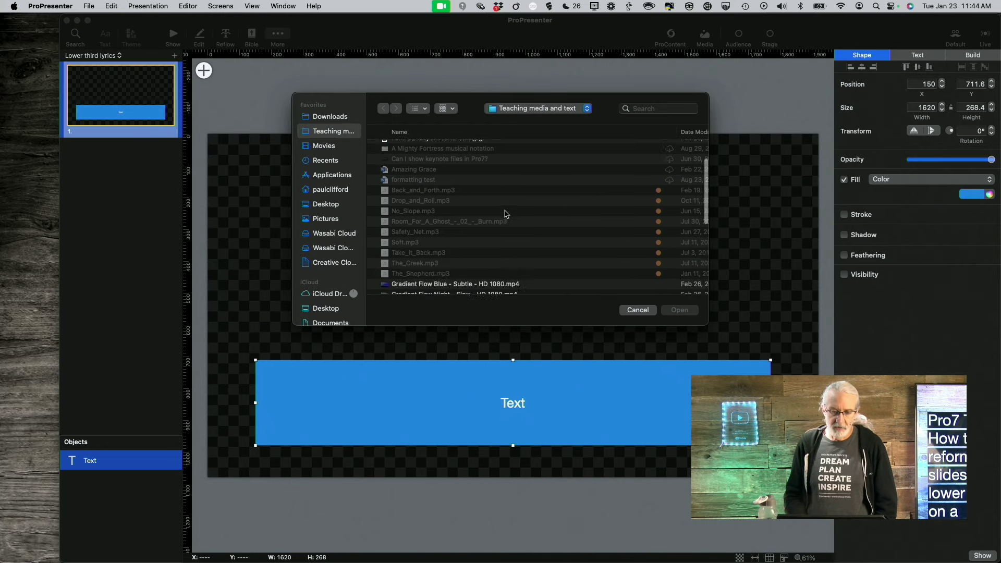
scroll(500, 206, "up", 5)
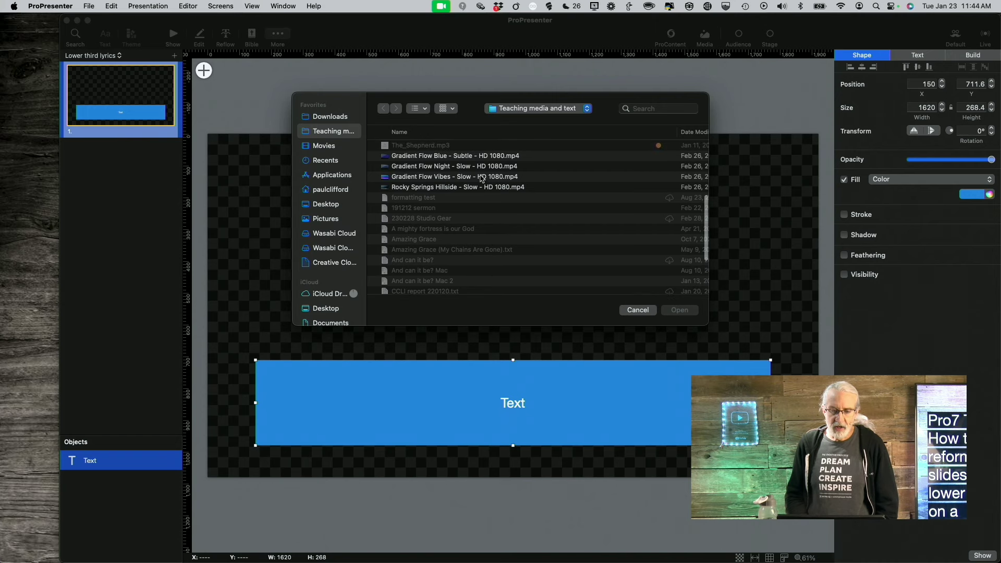
left_click(481, 179)
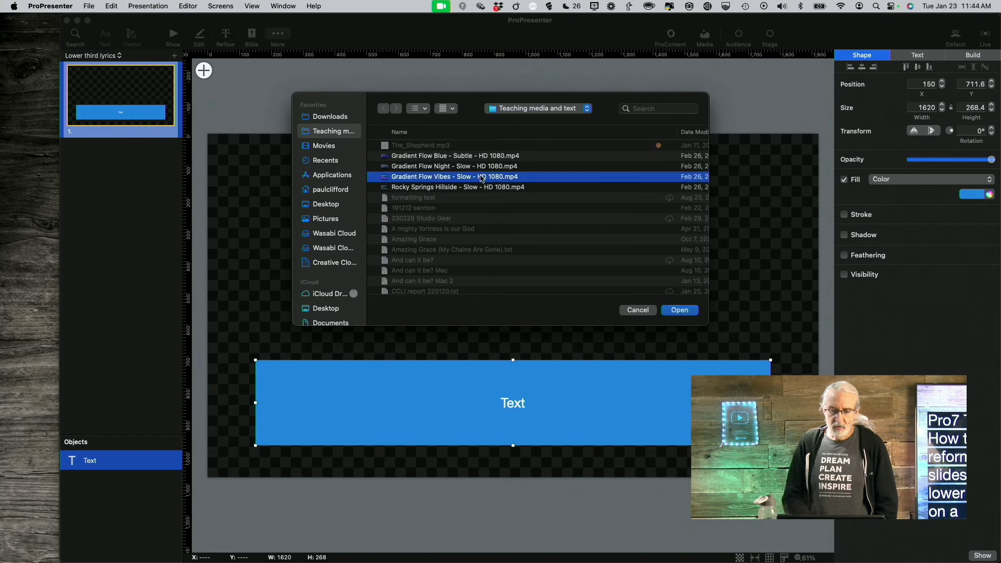
key("space")
key("space")
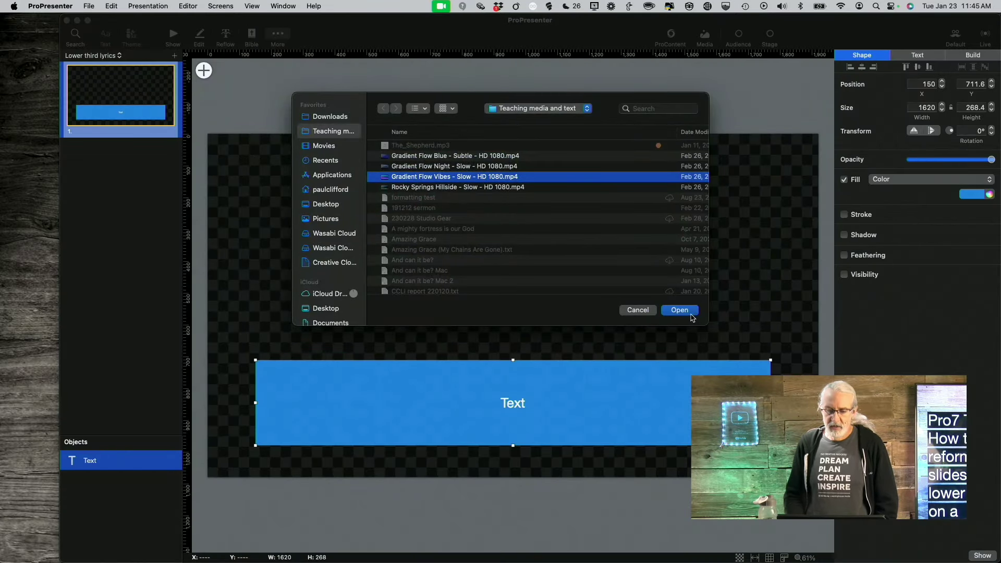
left_click(686, 312)
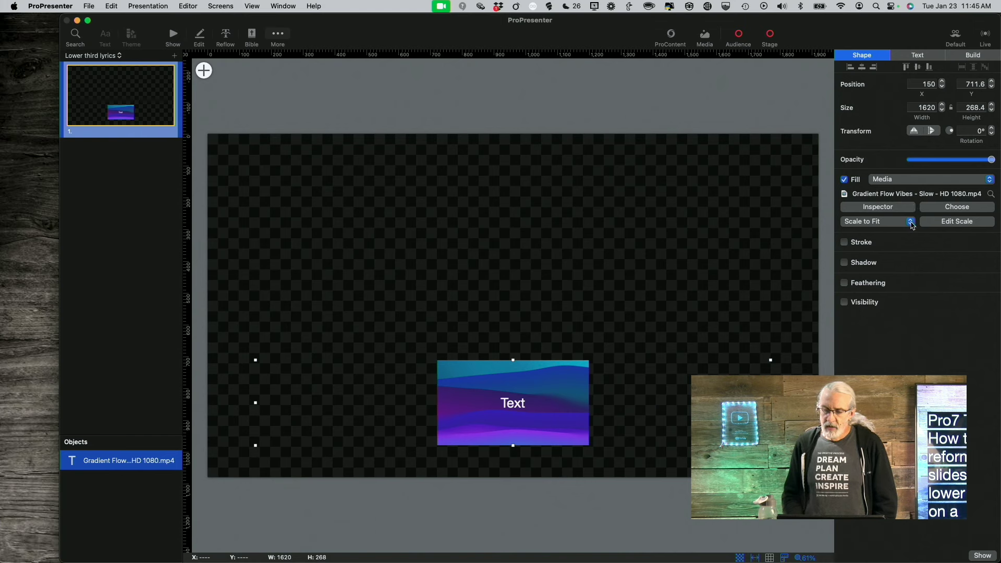
left_click(910, 222)
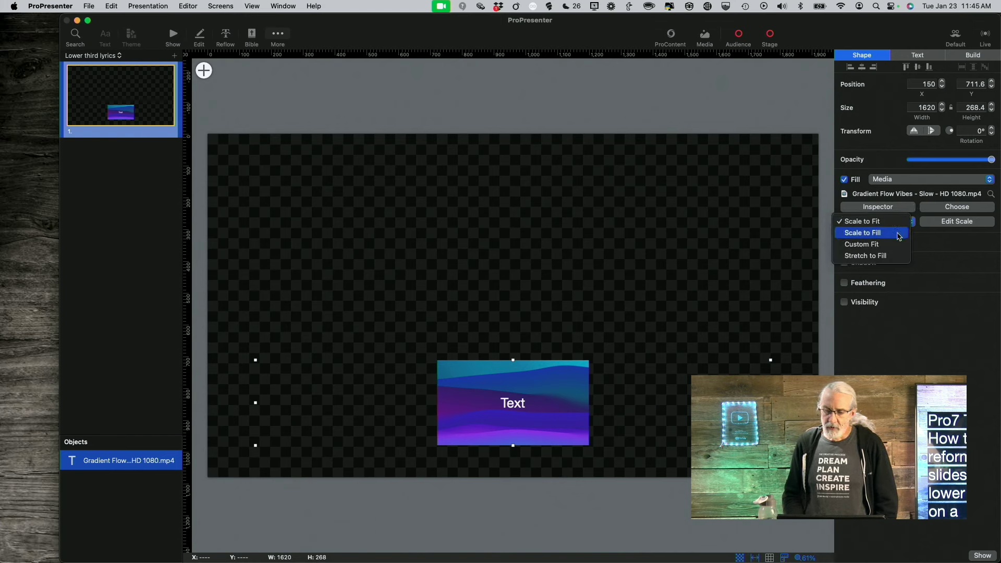
left_click(898, 235)
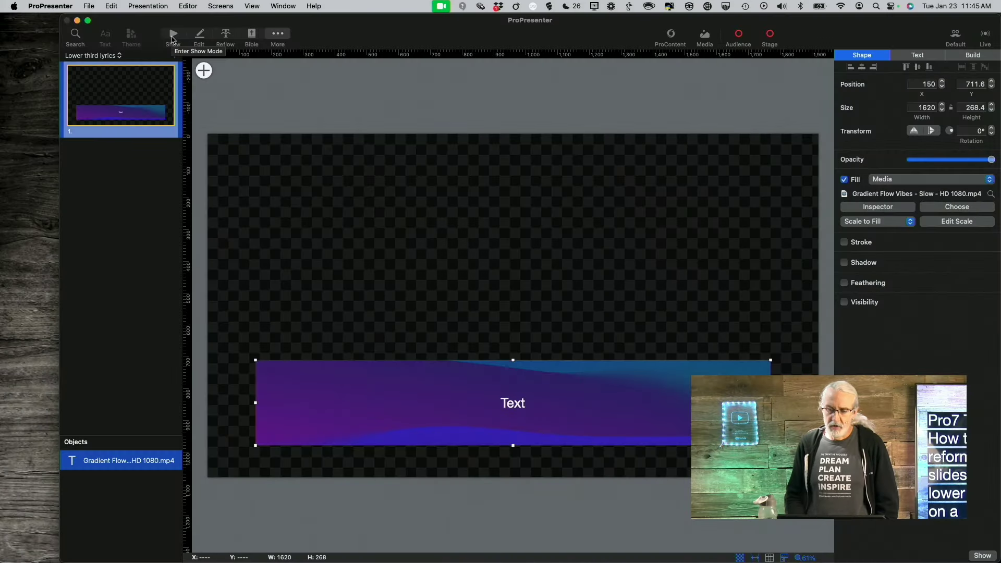
left_click(172, 36)
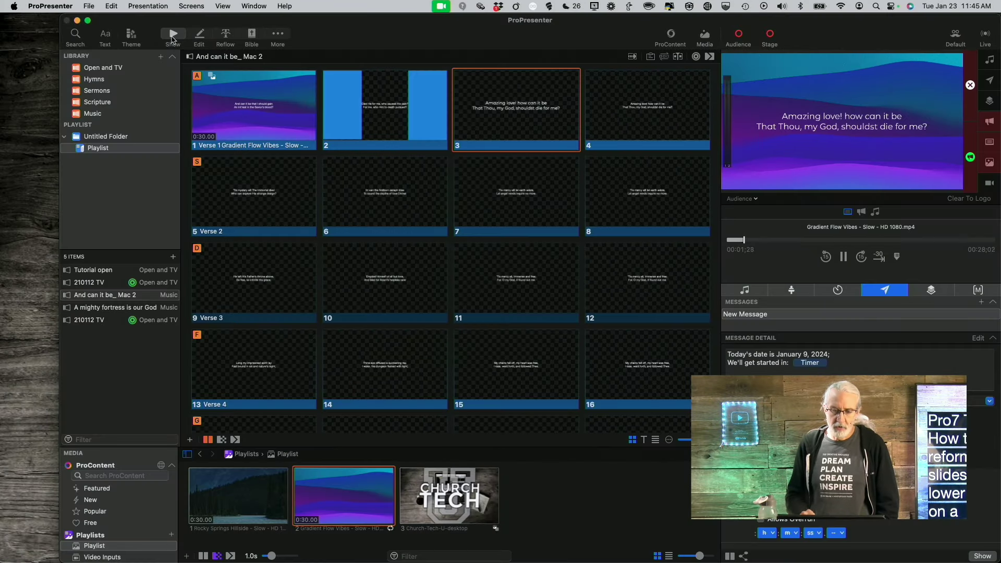
Step: Open the Looks editor via Edit Looks… and add a new look preset, Look 1
left_click(954, 35)
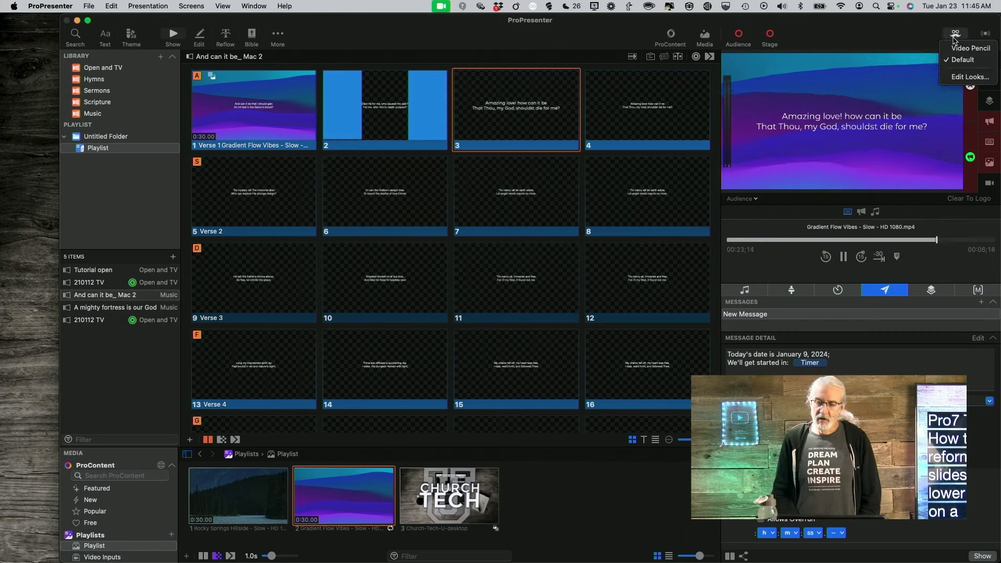
left_click(963, 77)
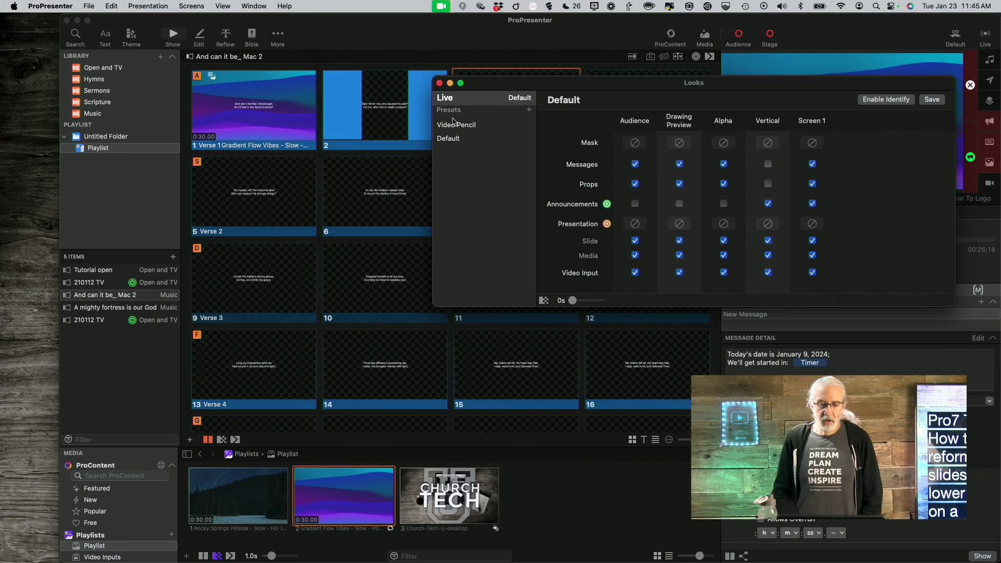
left_click(529, 110)
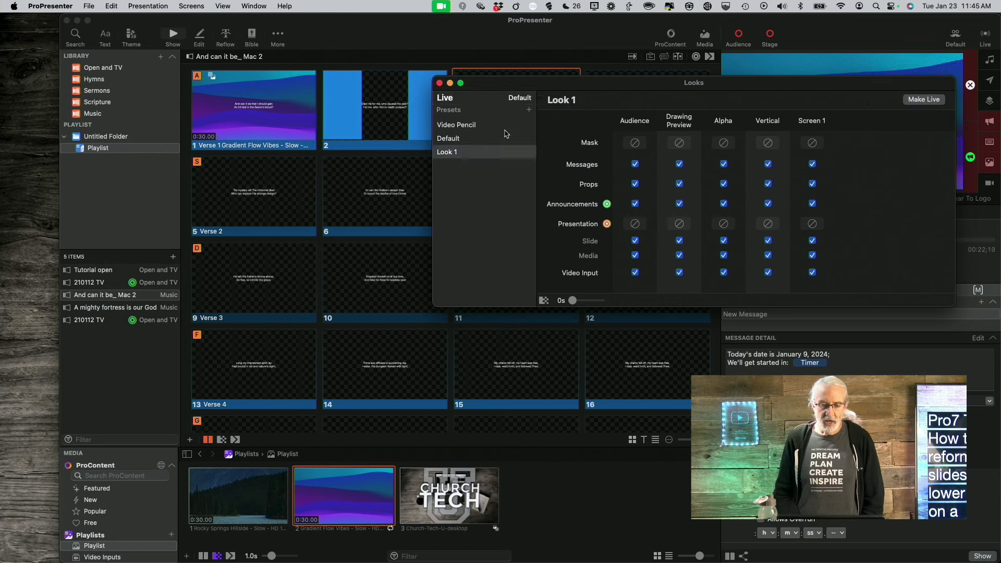
Step: Rename the new Look 1 preset to 'Lyrics lower third'
double_click(448, 153)
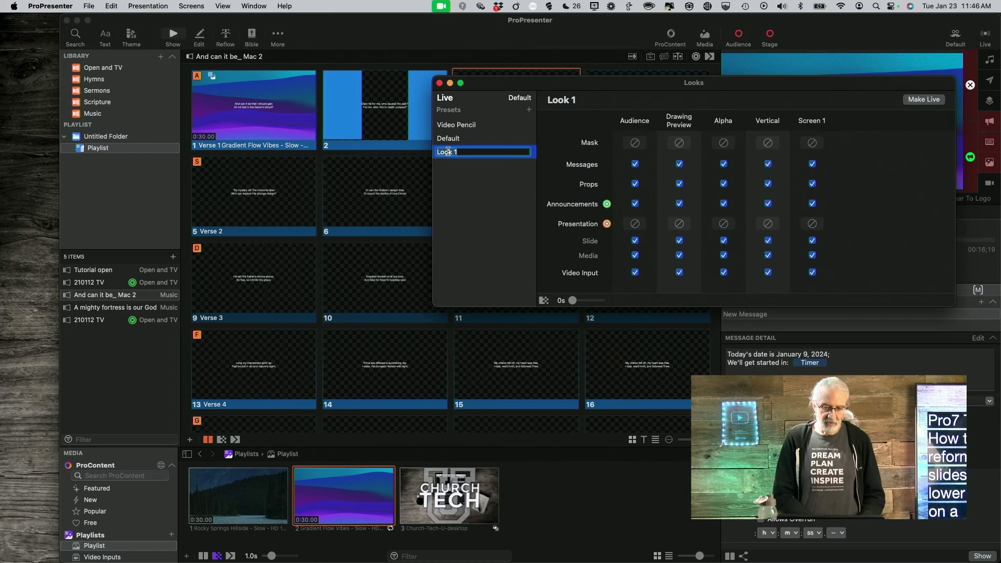
type("Lyri")
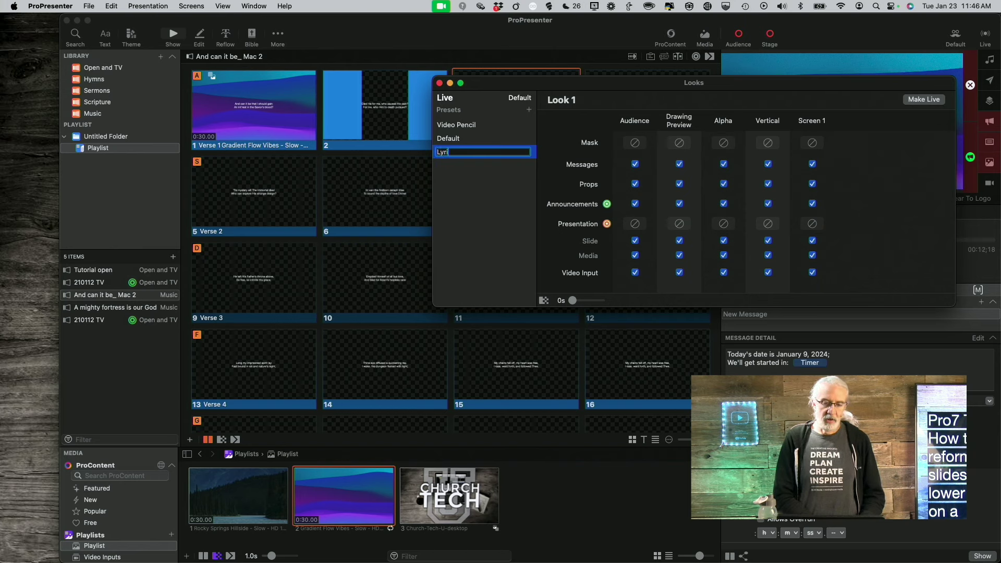
type("cs lower third")
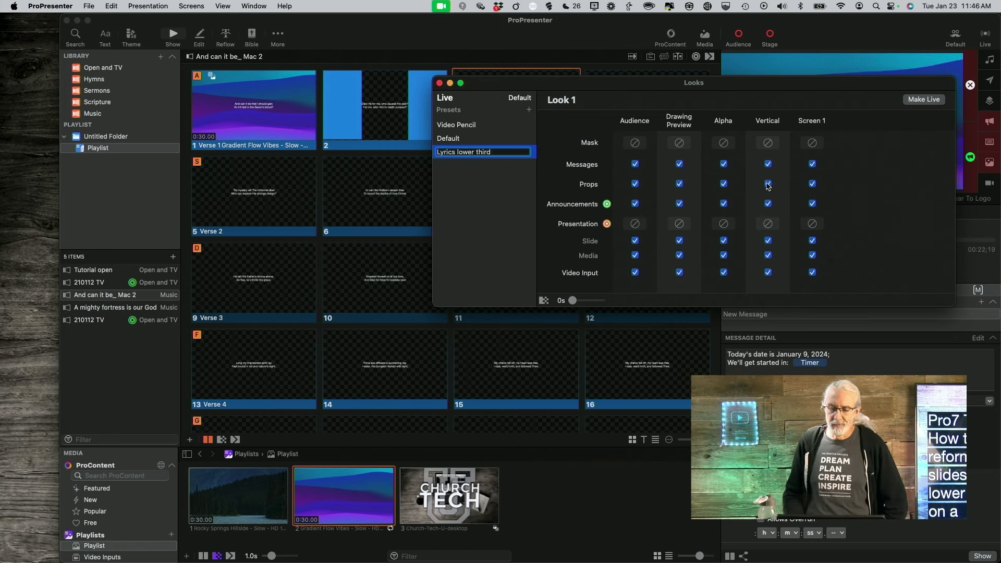
Step: Turn off messages, slides and video input for Vertical, and announcements for Audience
left_click(767, 165)
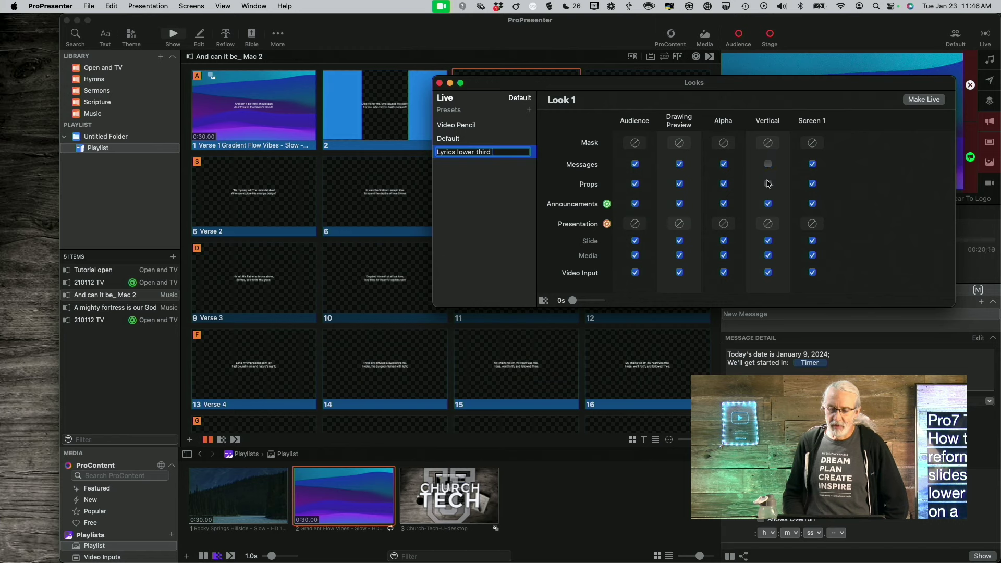
left_click(768, 241)
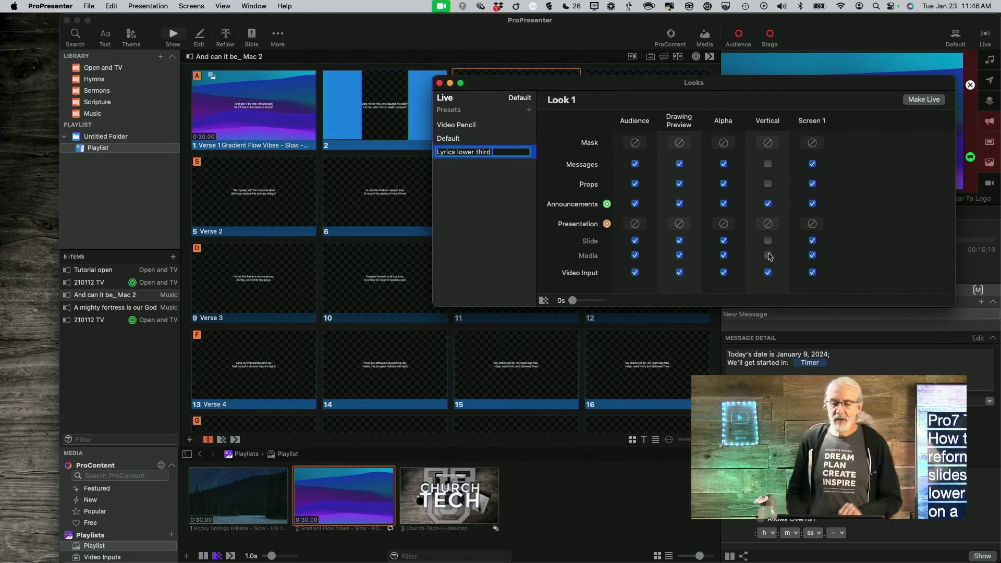
left_click(768, 272)
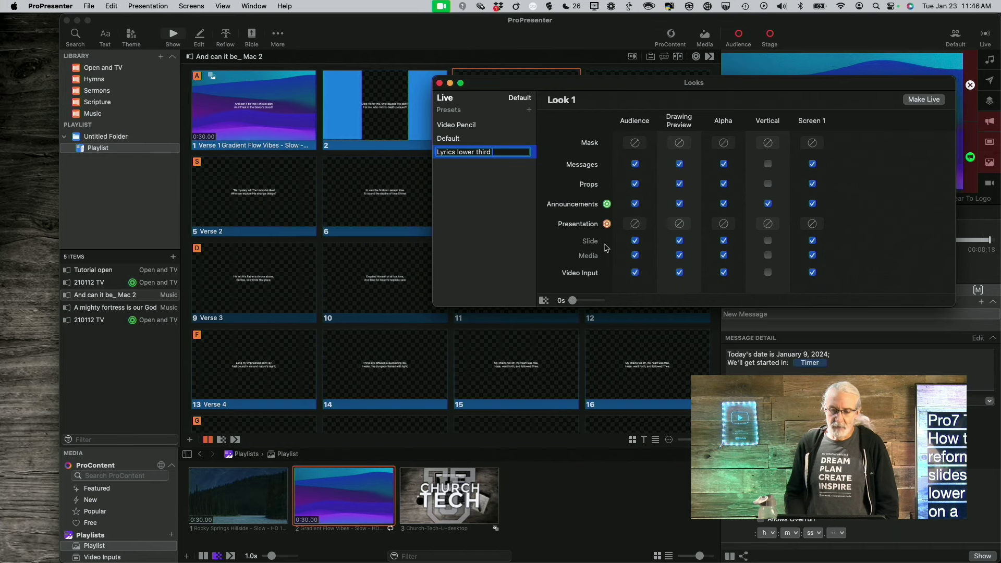
left_click(634, 203)
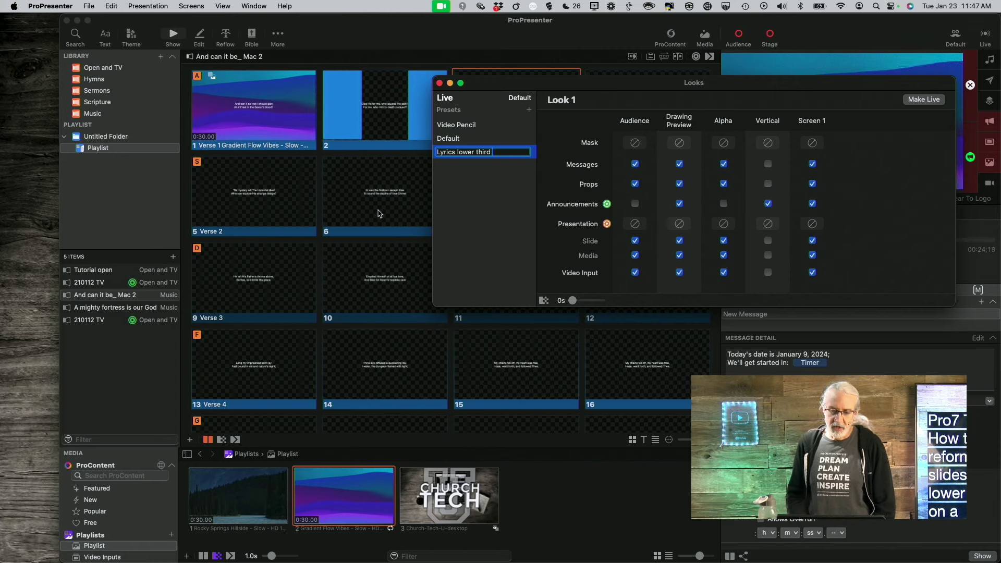
left_click(727, 224)
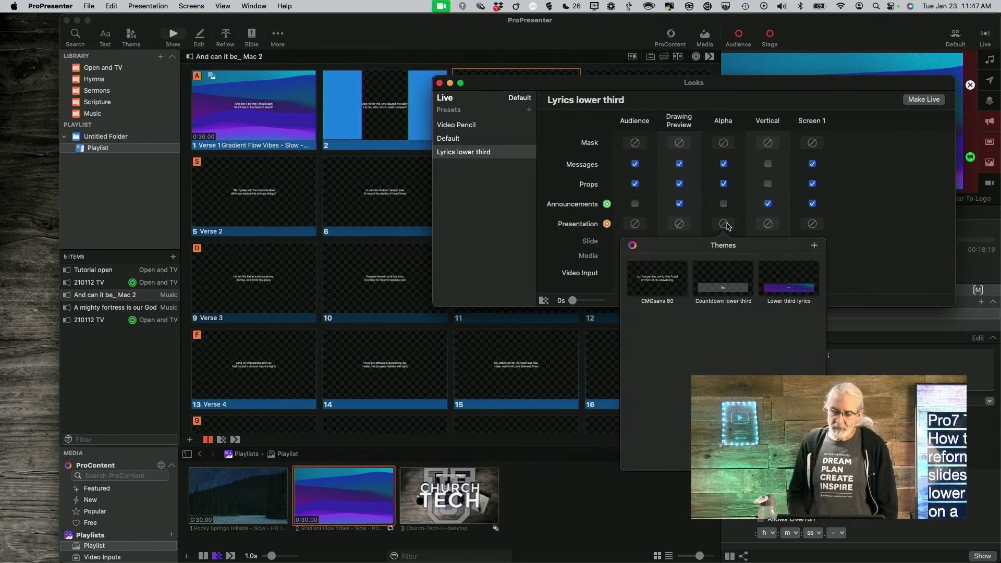
Step: Give Alpha the Lower third lyrics theme, turn off Alpha's media, and make the look live
left_click(799, 290)
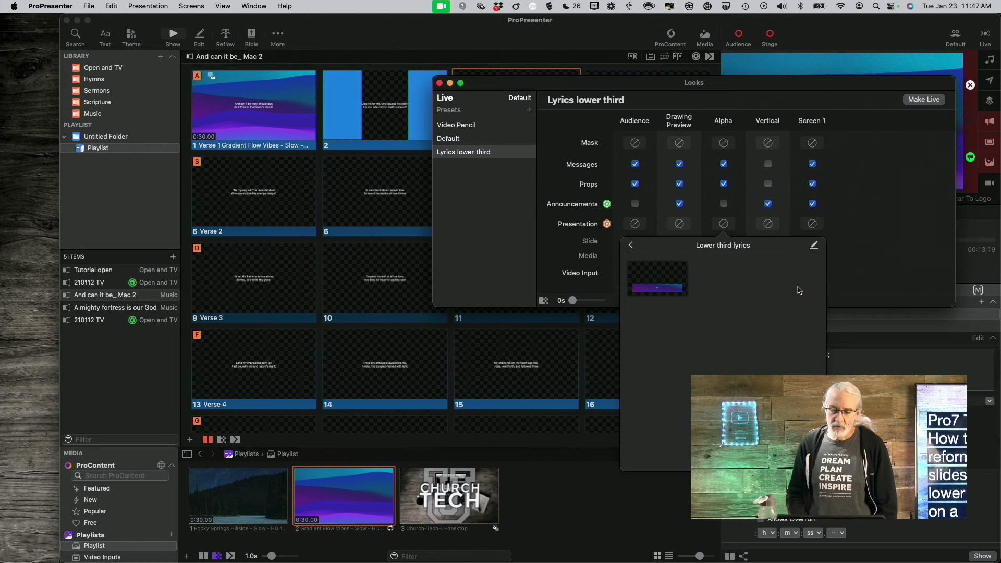
left_click(654, 273)
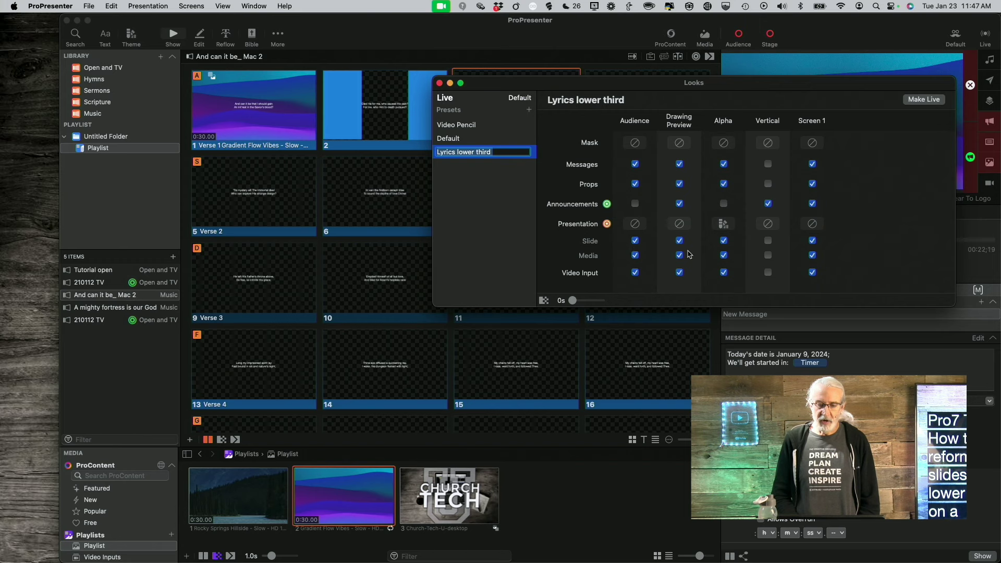
left_click(724, 255)
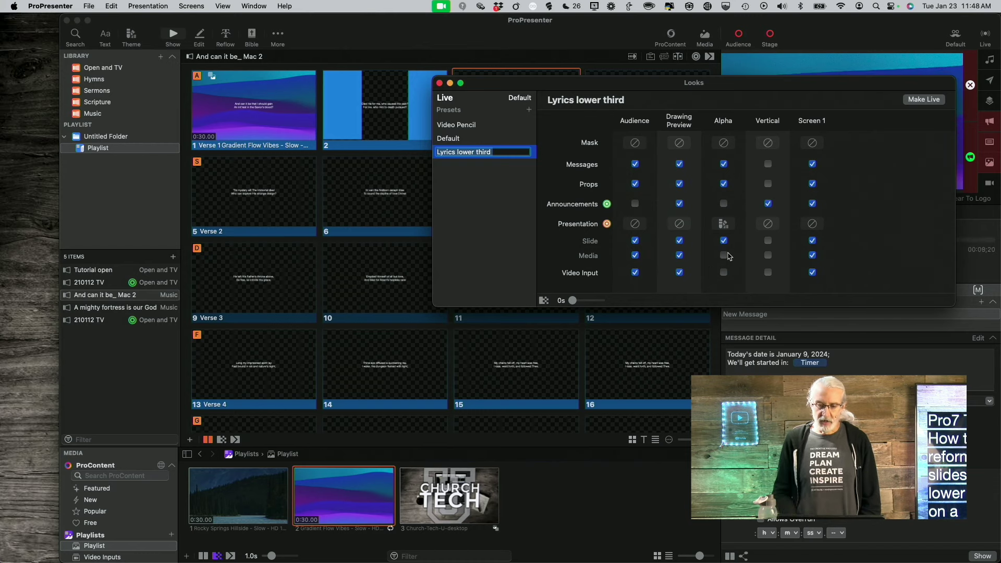
left_click(925, 100)
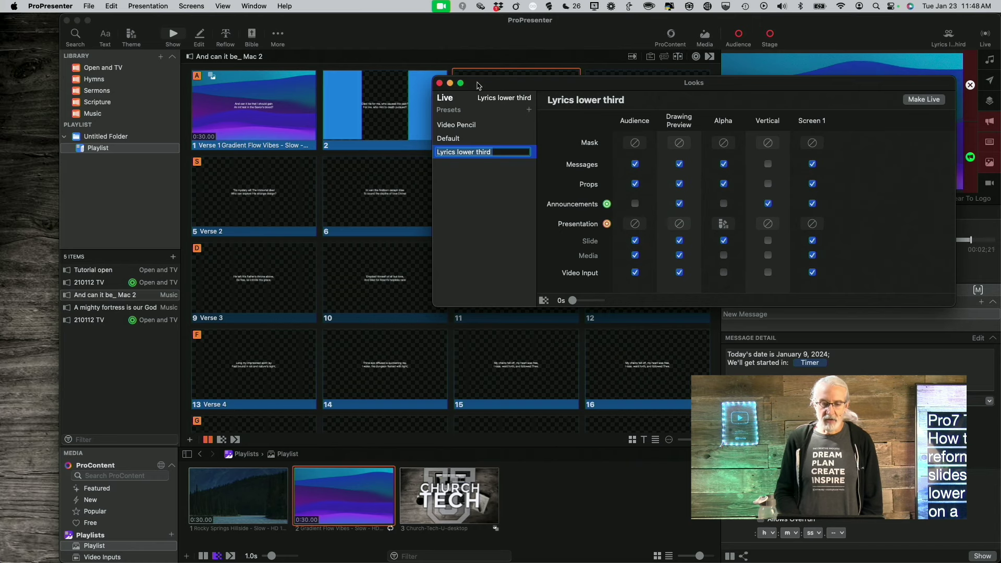
Step: Close the Looks window and switch the preview between Alpha and Audience to check the lyrics bar
left_click(439, 83)
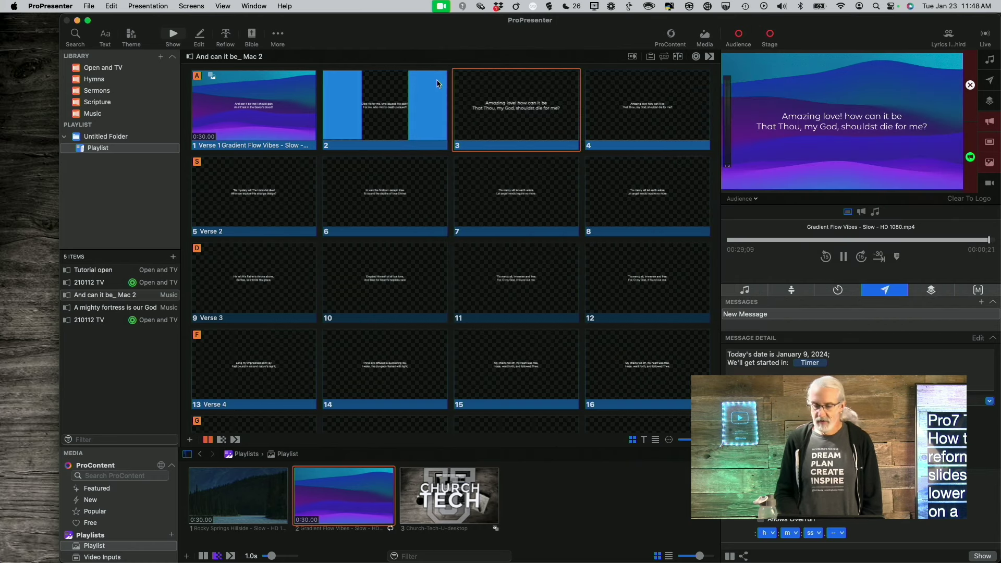
left_click(754, 198)
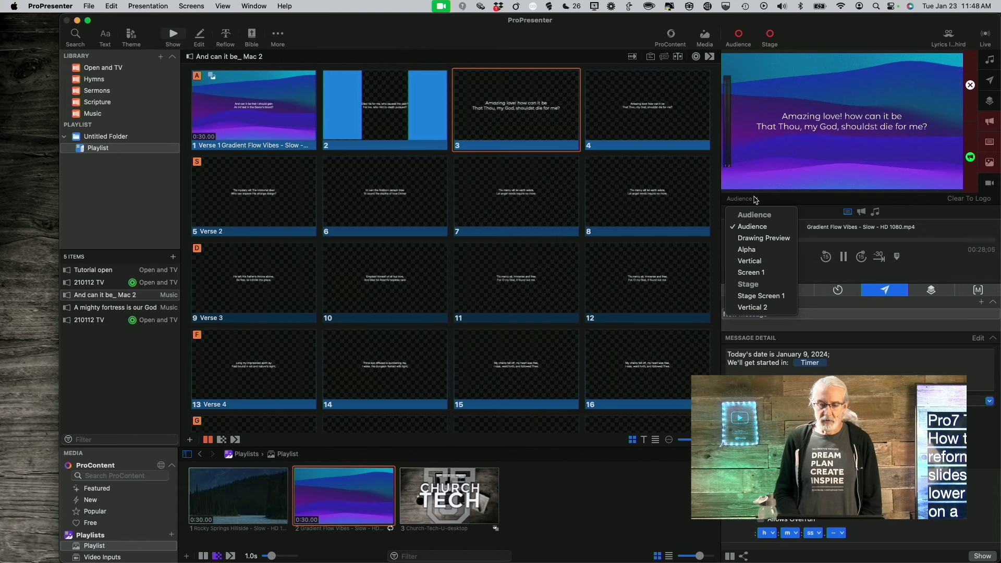
left_click(757, 251)
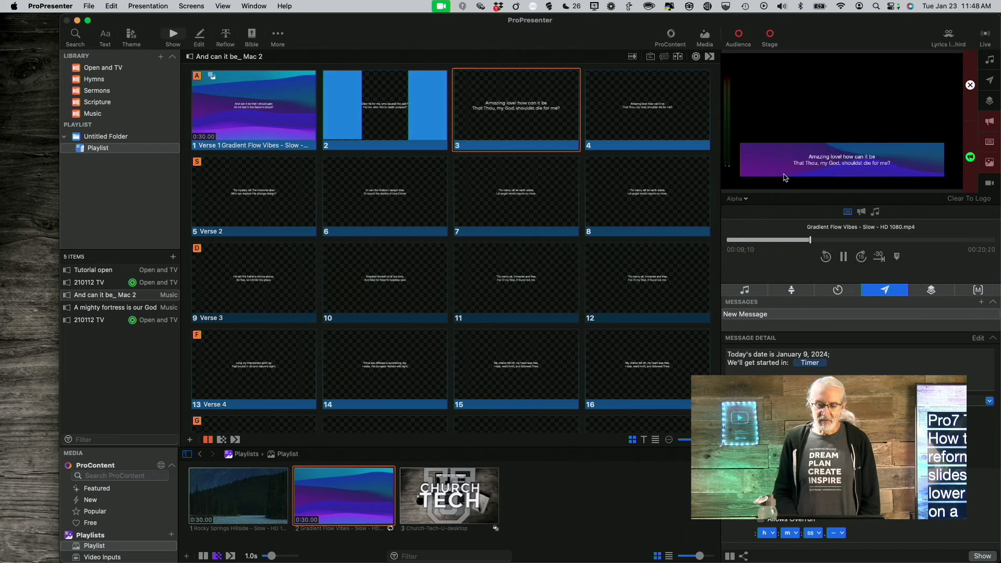
left_click(745, 198)
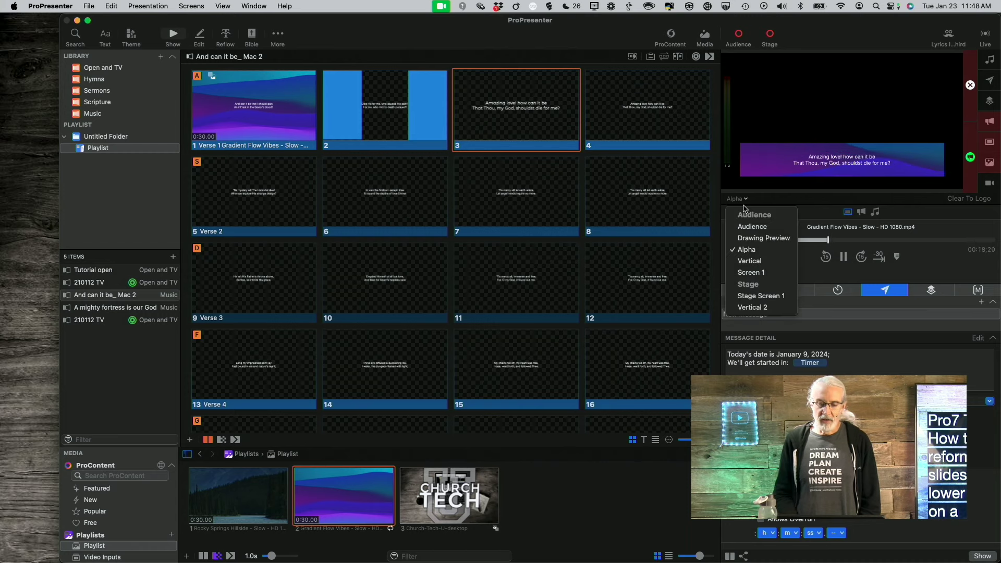
left_click(748, 226)
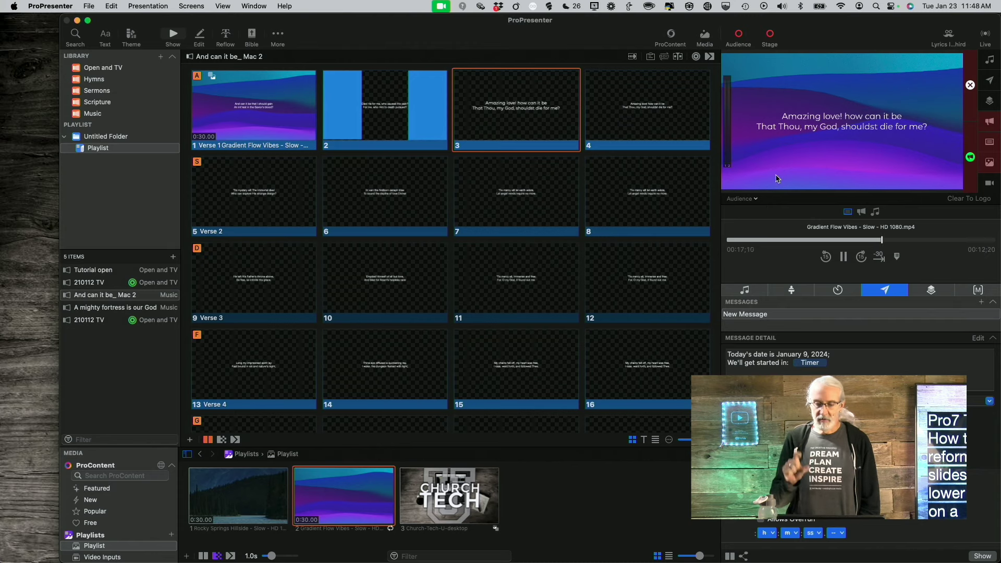
left_click(757, 199)
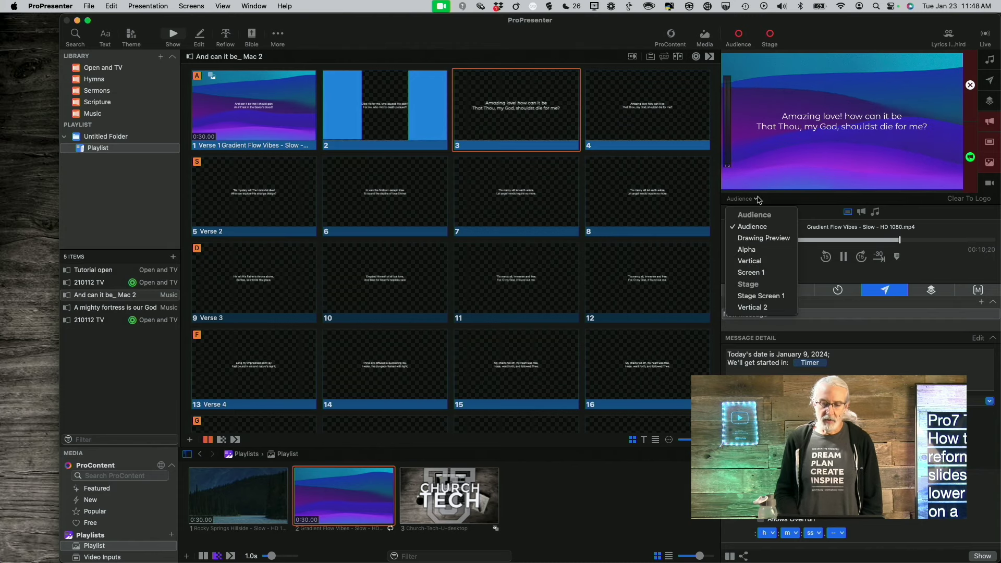
left_click(753, 254)
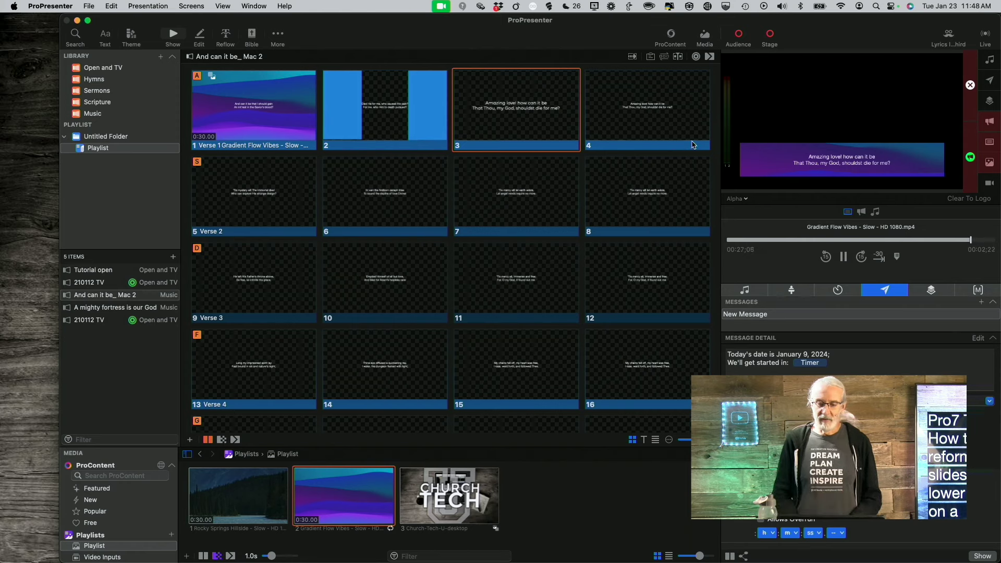
Step: Take And can it be slides 4 through 8 live, ending on Verse 2, and preview the Audience screen
left_click(664, 126)
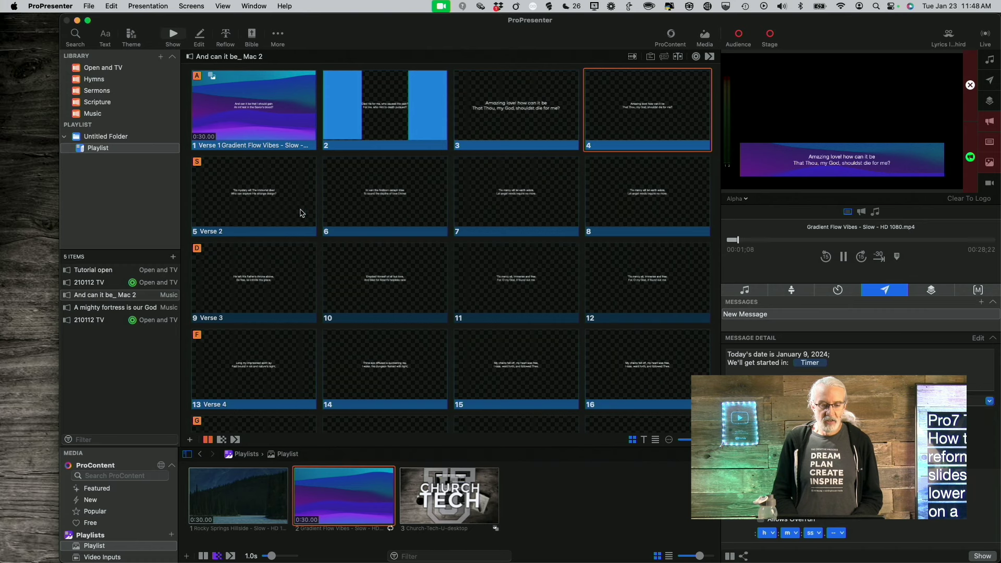
left_click(285, 206)
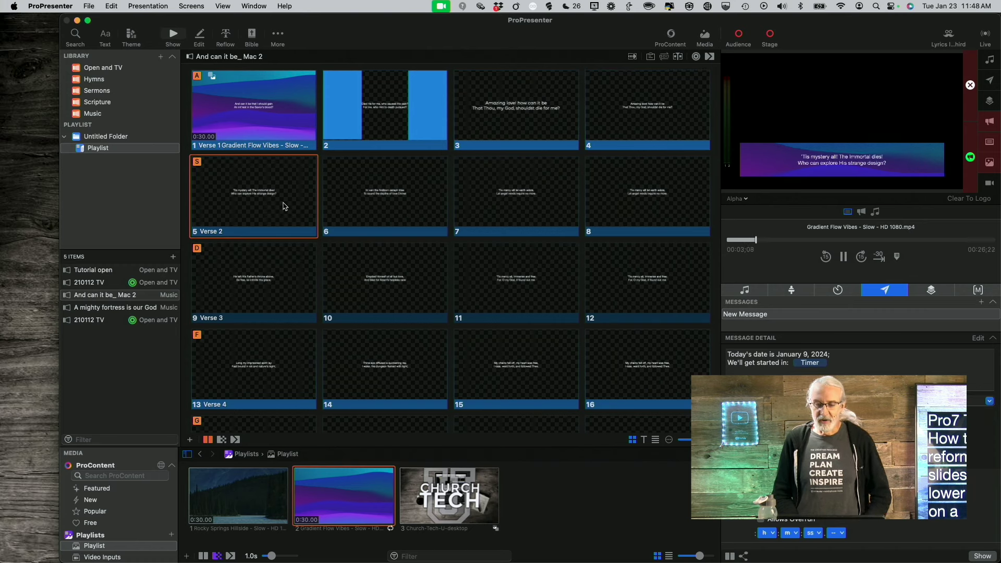
left_click(379, 193)
left_click(521, 186)
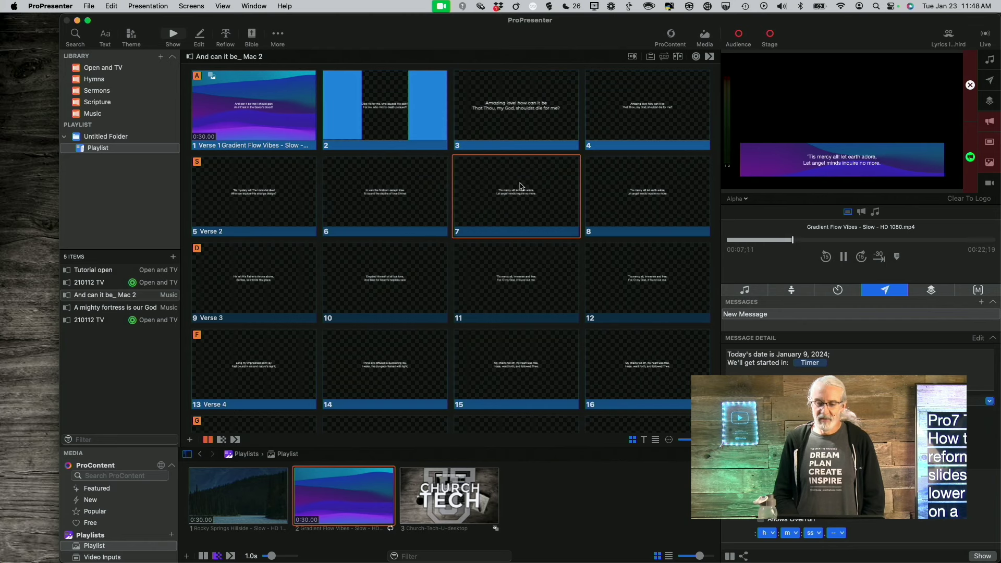
left_click(677, 182)
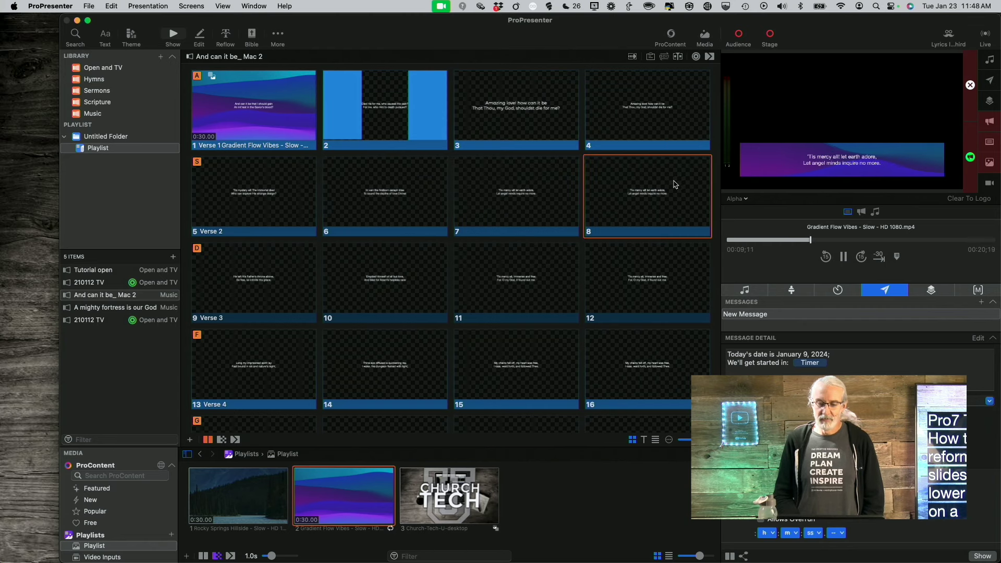
left_click(744, 200)
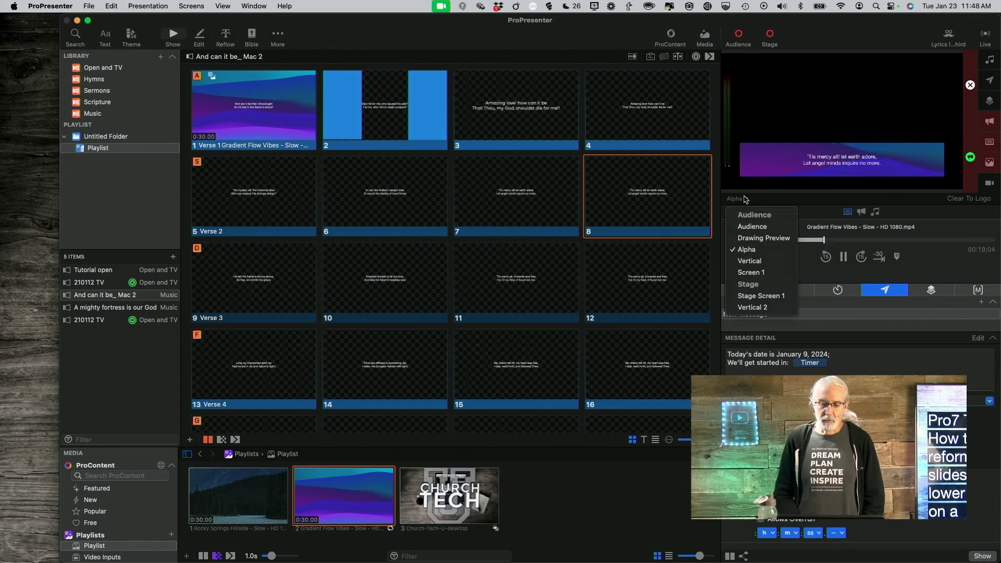
left_click(752, 226)
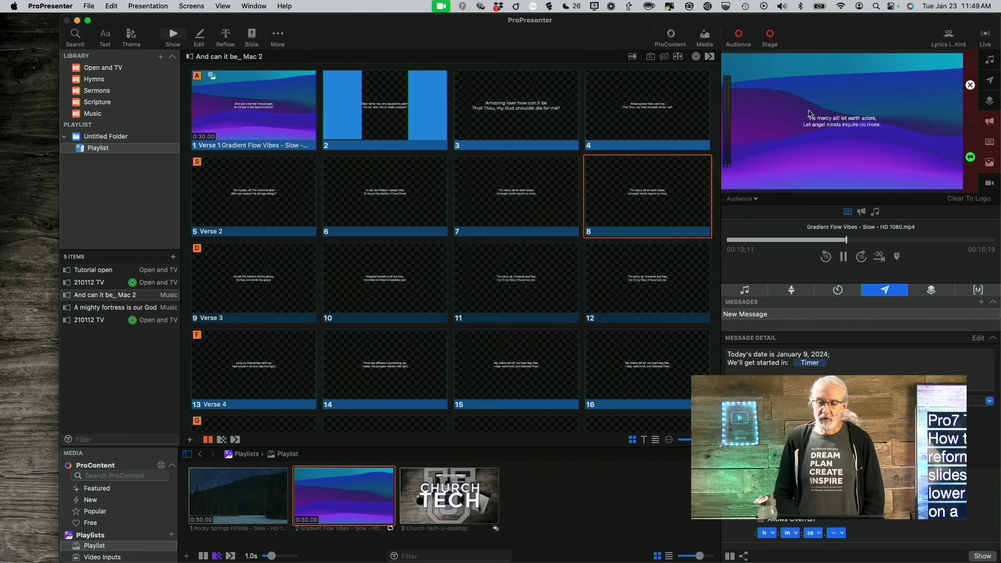